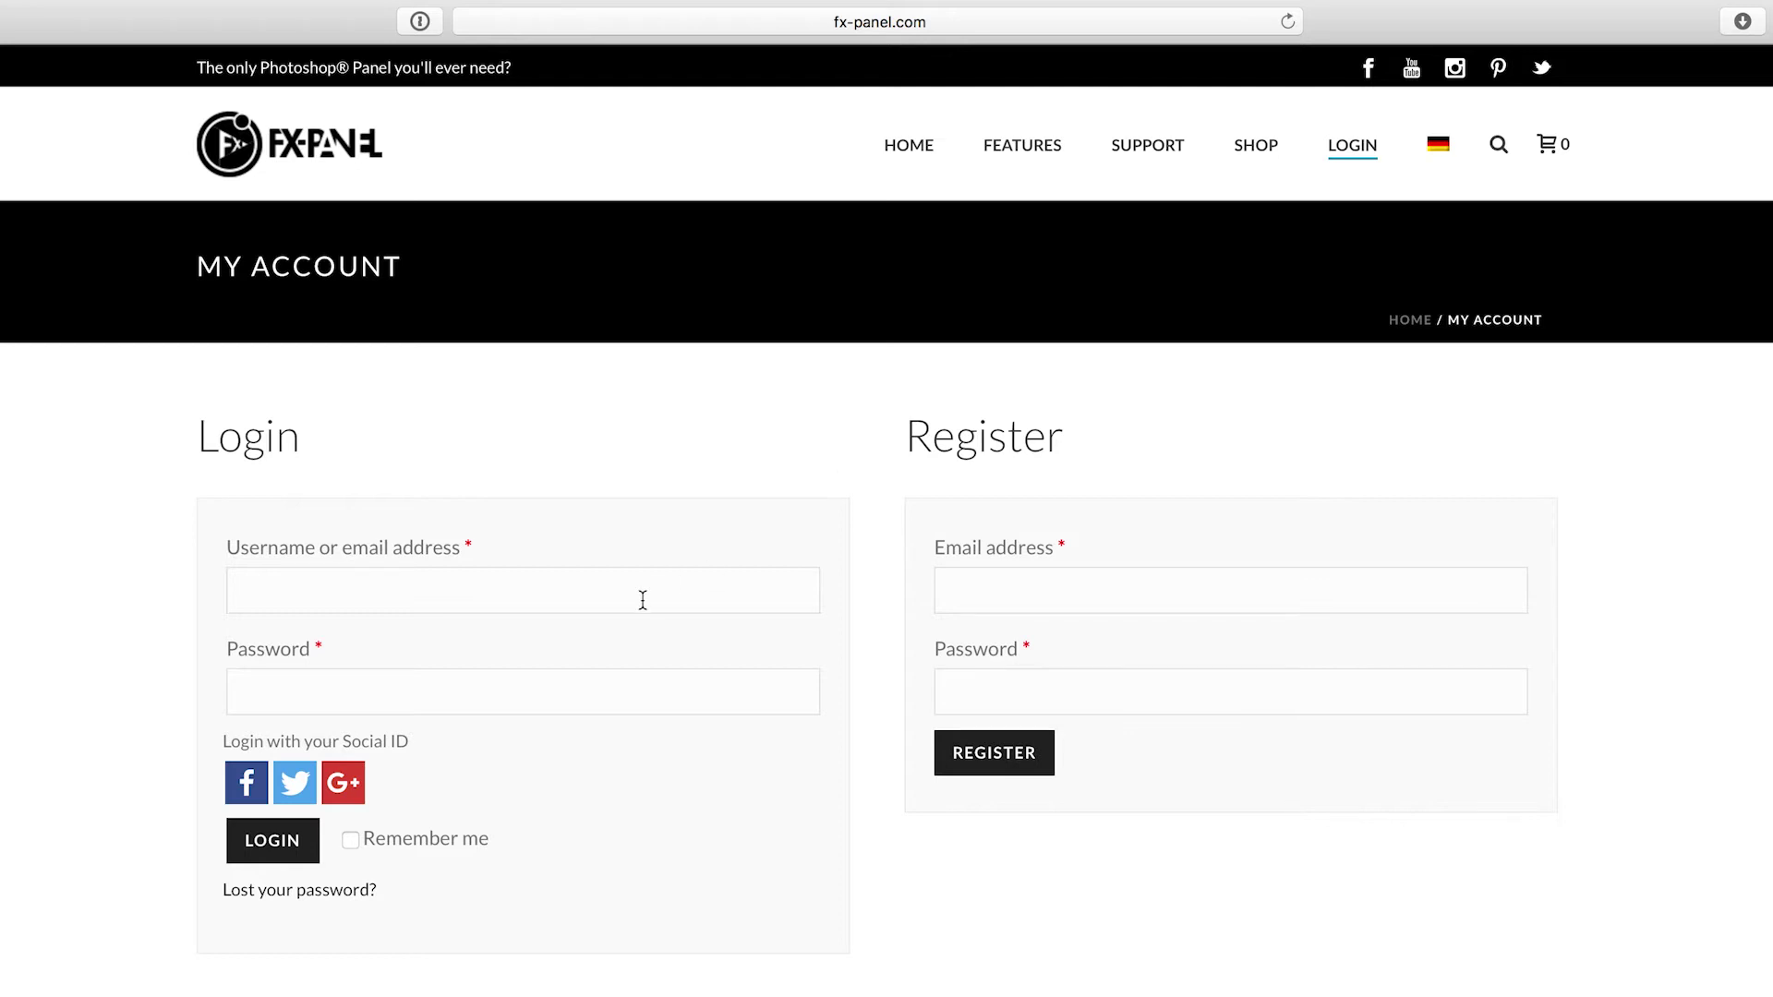
- Log in with Facebook and download the FX-Panel and FX-Ray Essentials zip files
{"action": "left_click", "coordinate": [255, 785]}
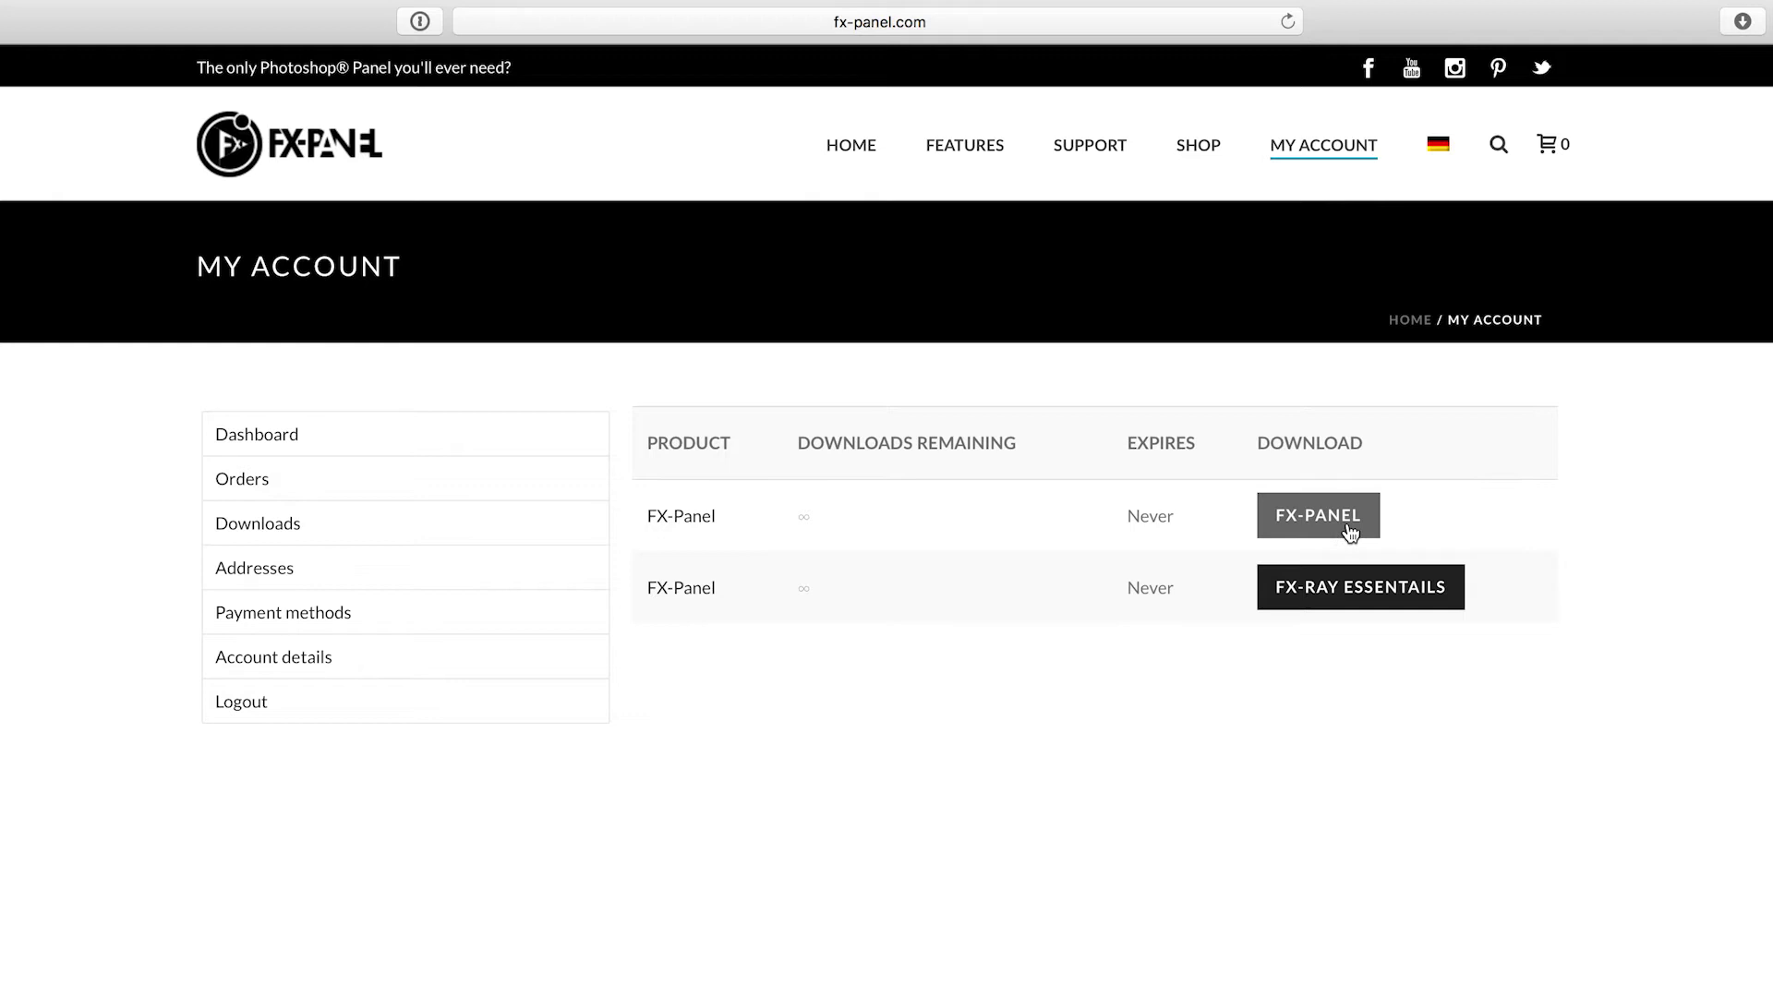
{"action": "left_click", "coordinate": [1295, 525]}
{"action": "left_click", "coordinate": [1380, 614]}
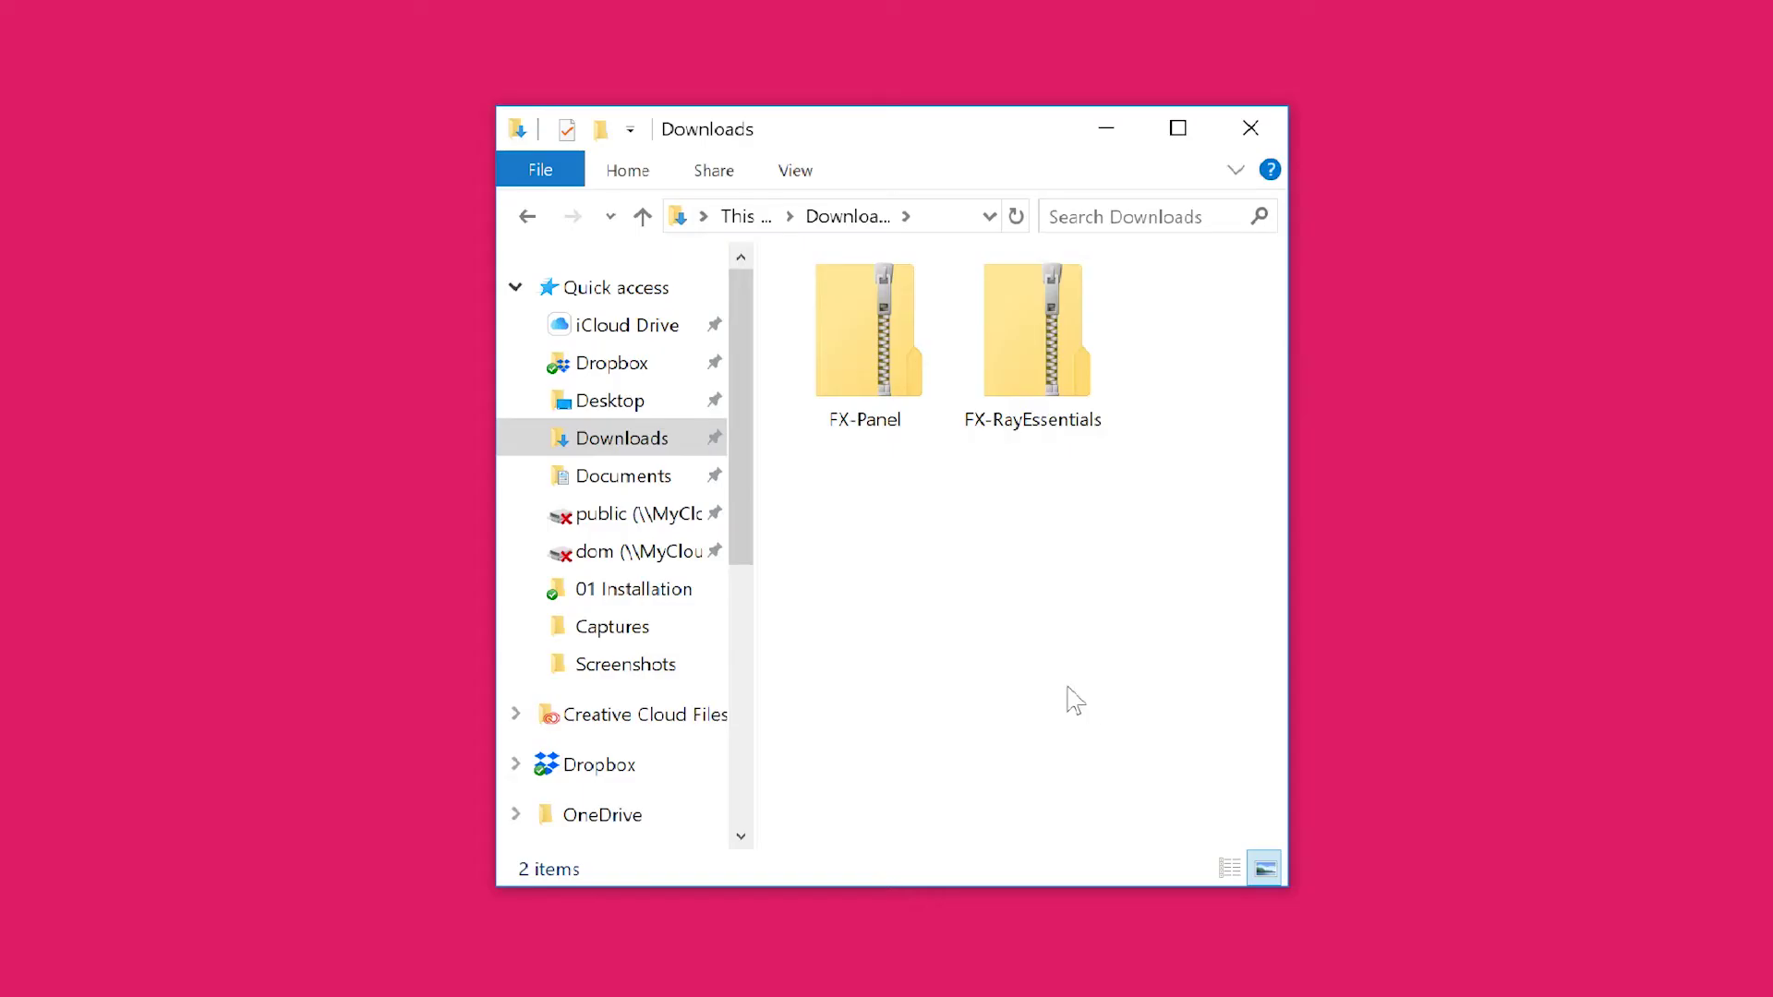
- Extract the FX-Panel zip into the Downloads folder
{"action": "left_click", "coordinate": [890, 383]}
{"action": "left_click", "coordinate": [1007, 536]}
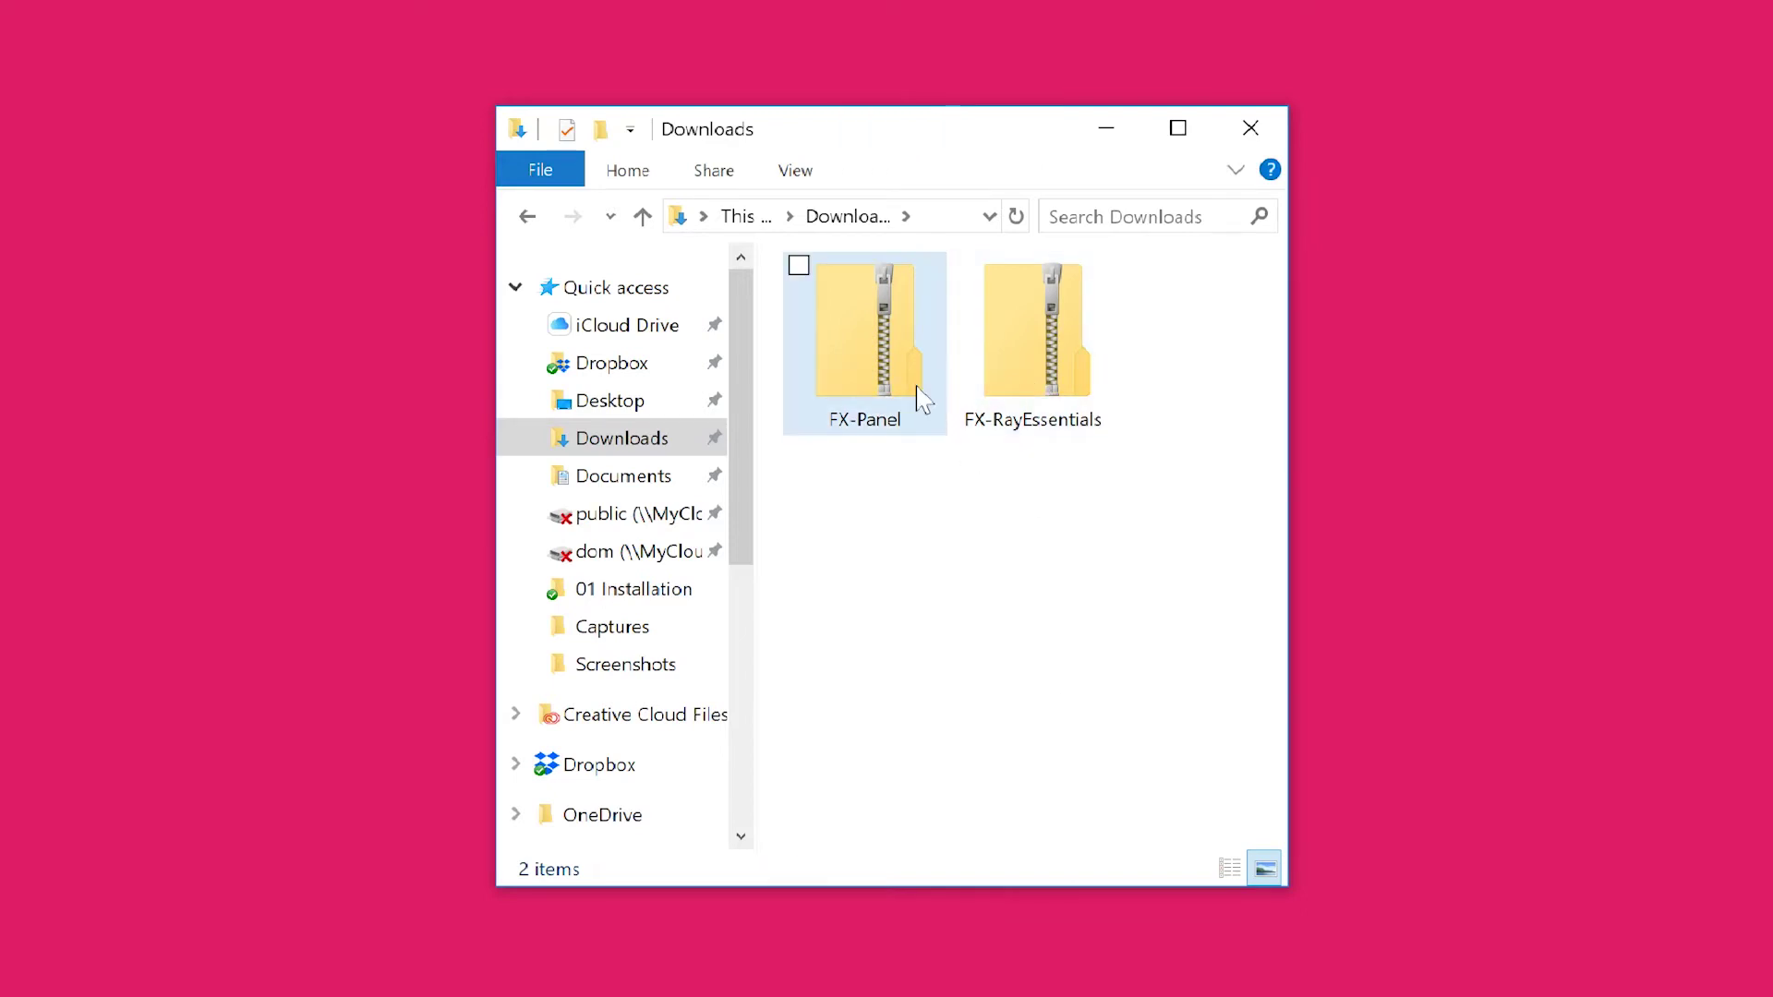
{"action": "left_click", "coordinate": [923, 398]}
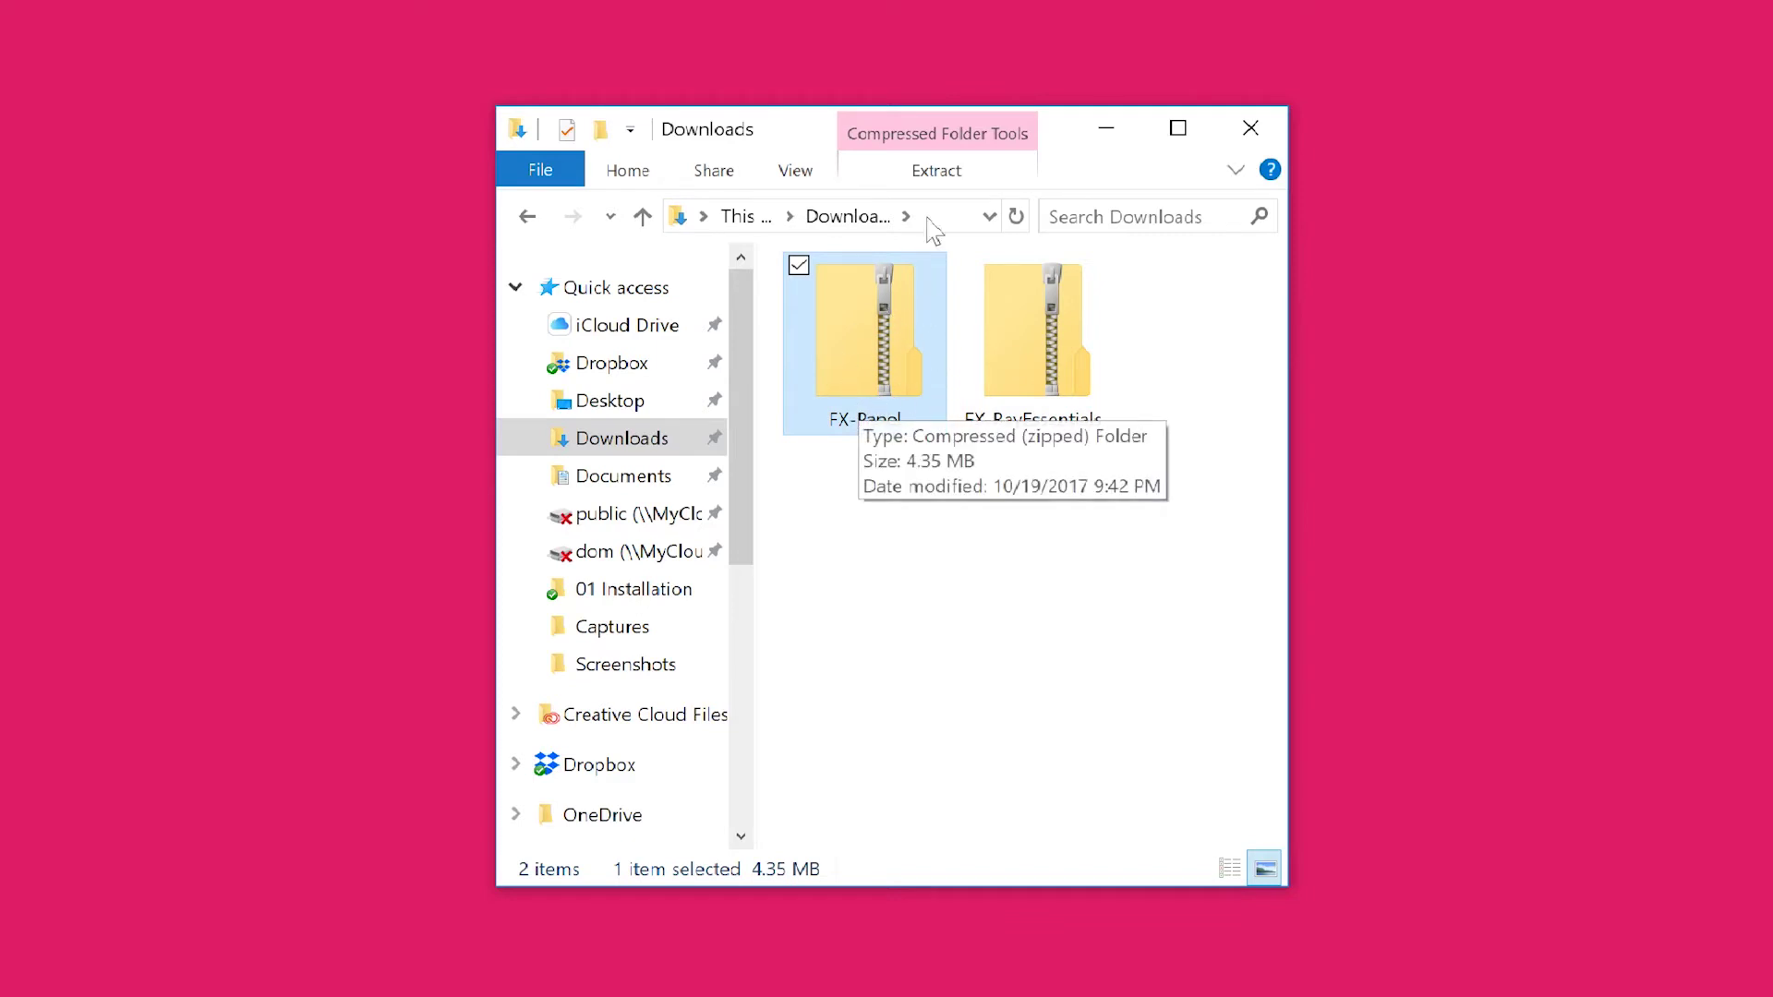
{"action": "left_click", "coordinate": [938, 179]}
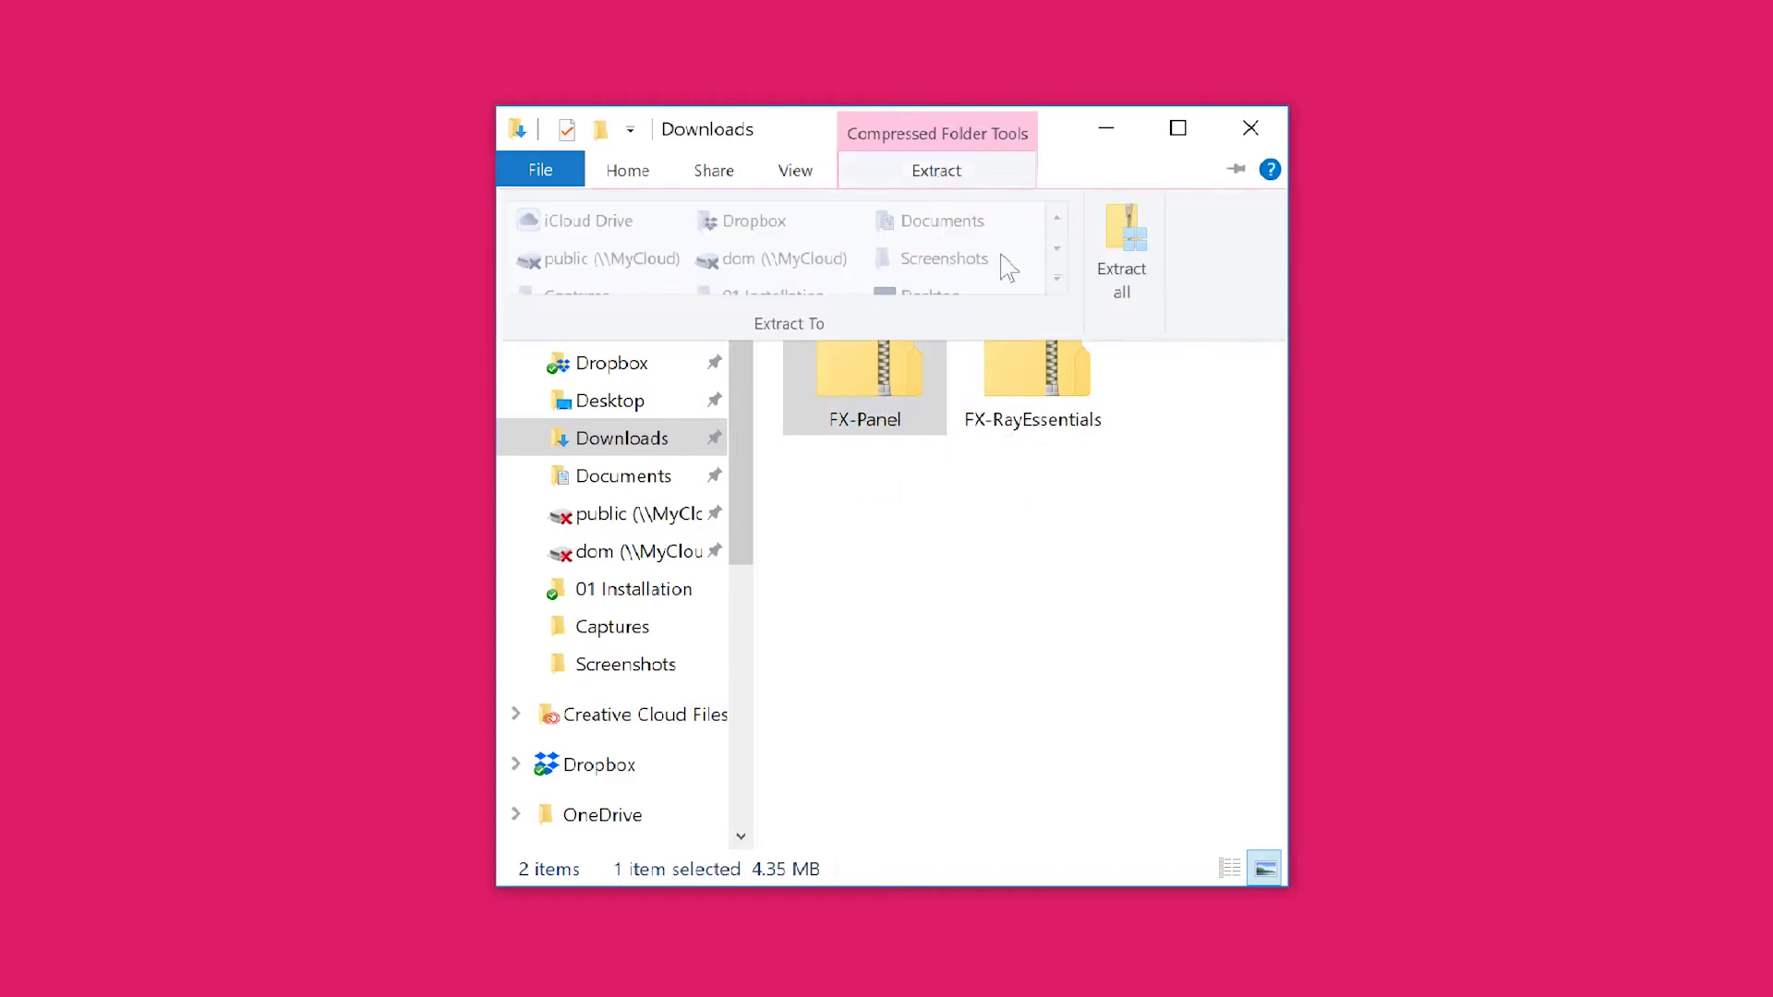
{"action": "left_click", "coordinate": [1128, 288]}
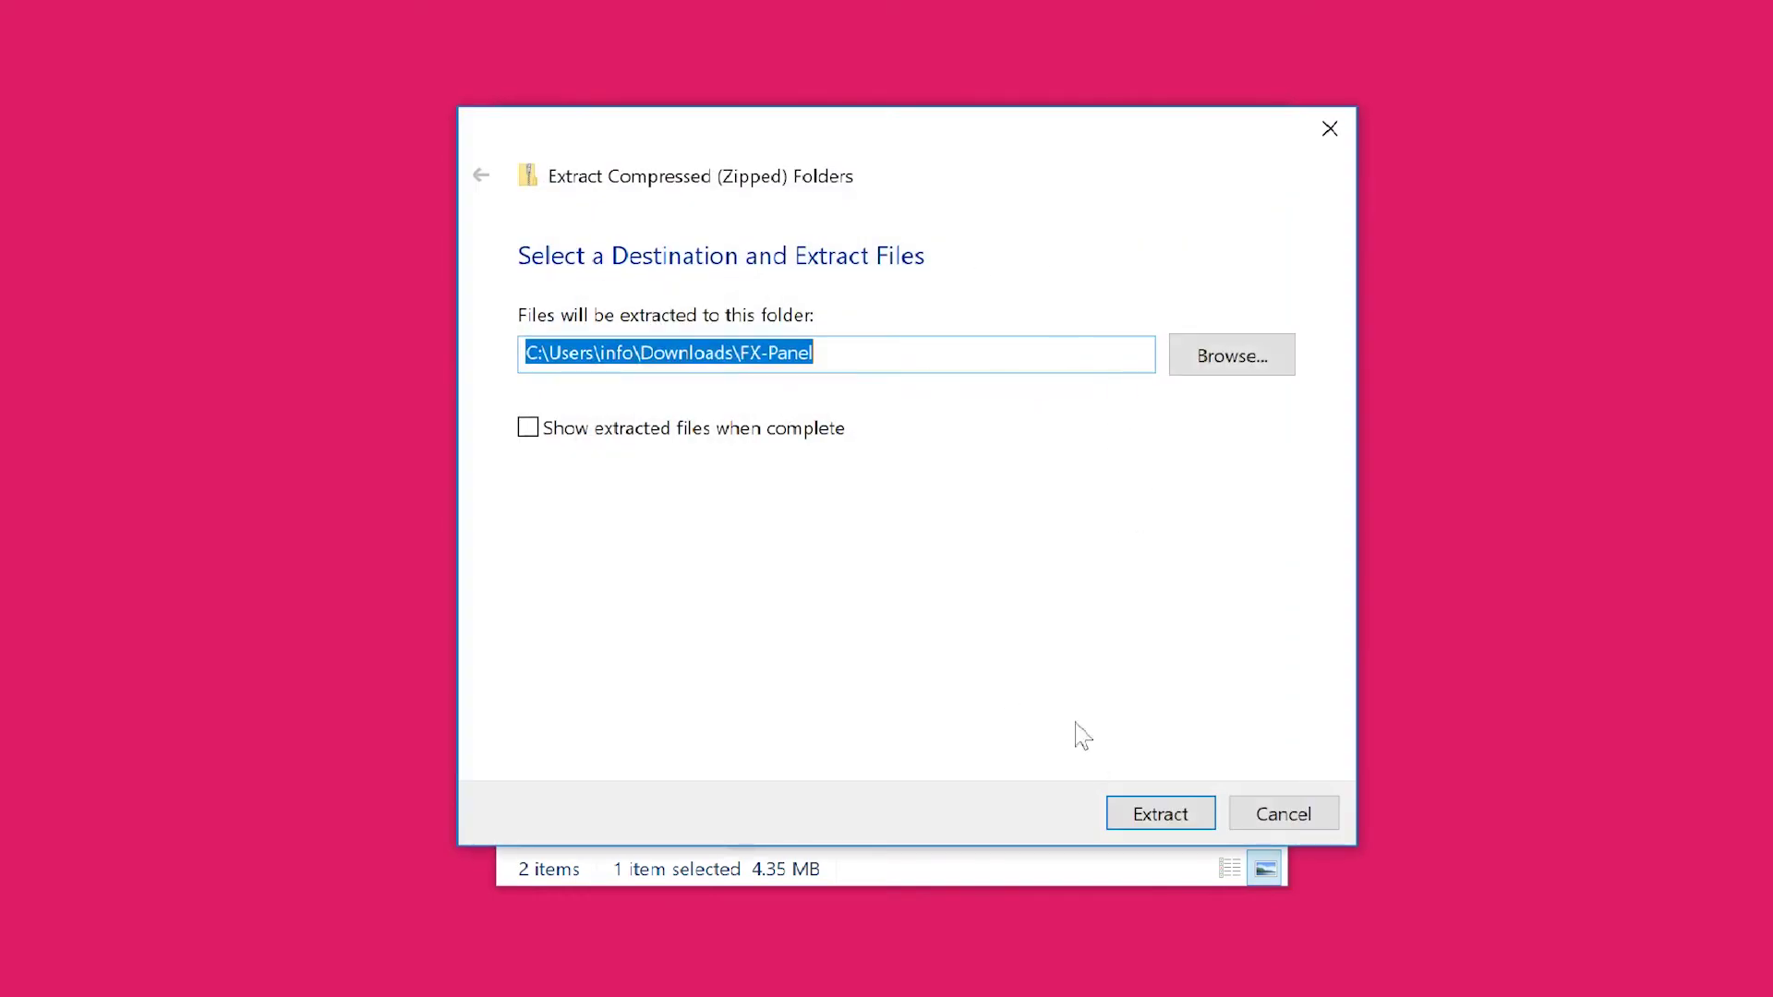
{"action": "left_click", "coordinate": [1157, 816]}
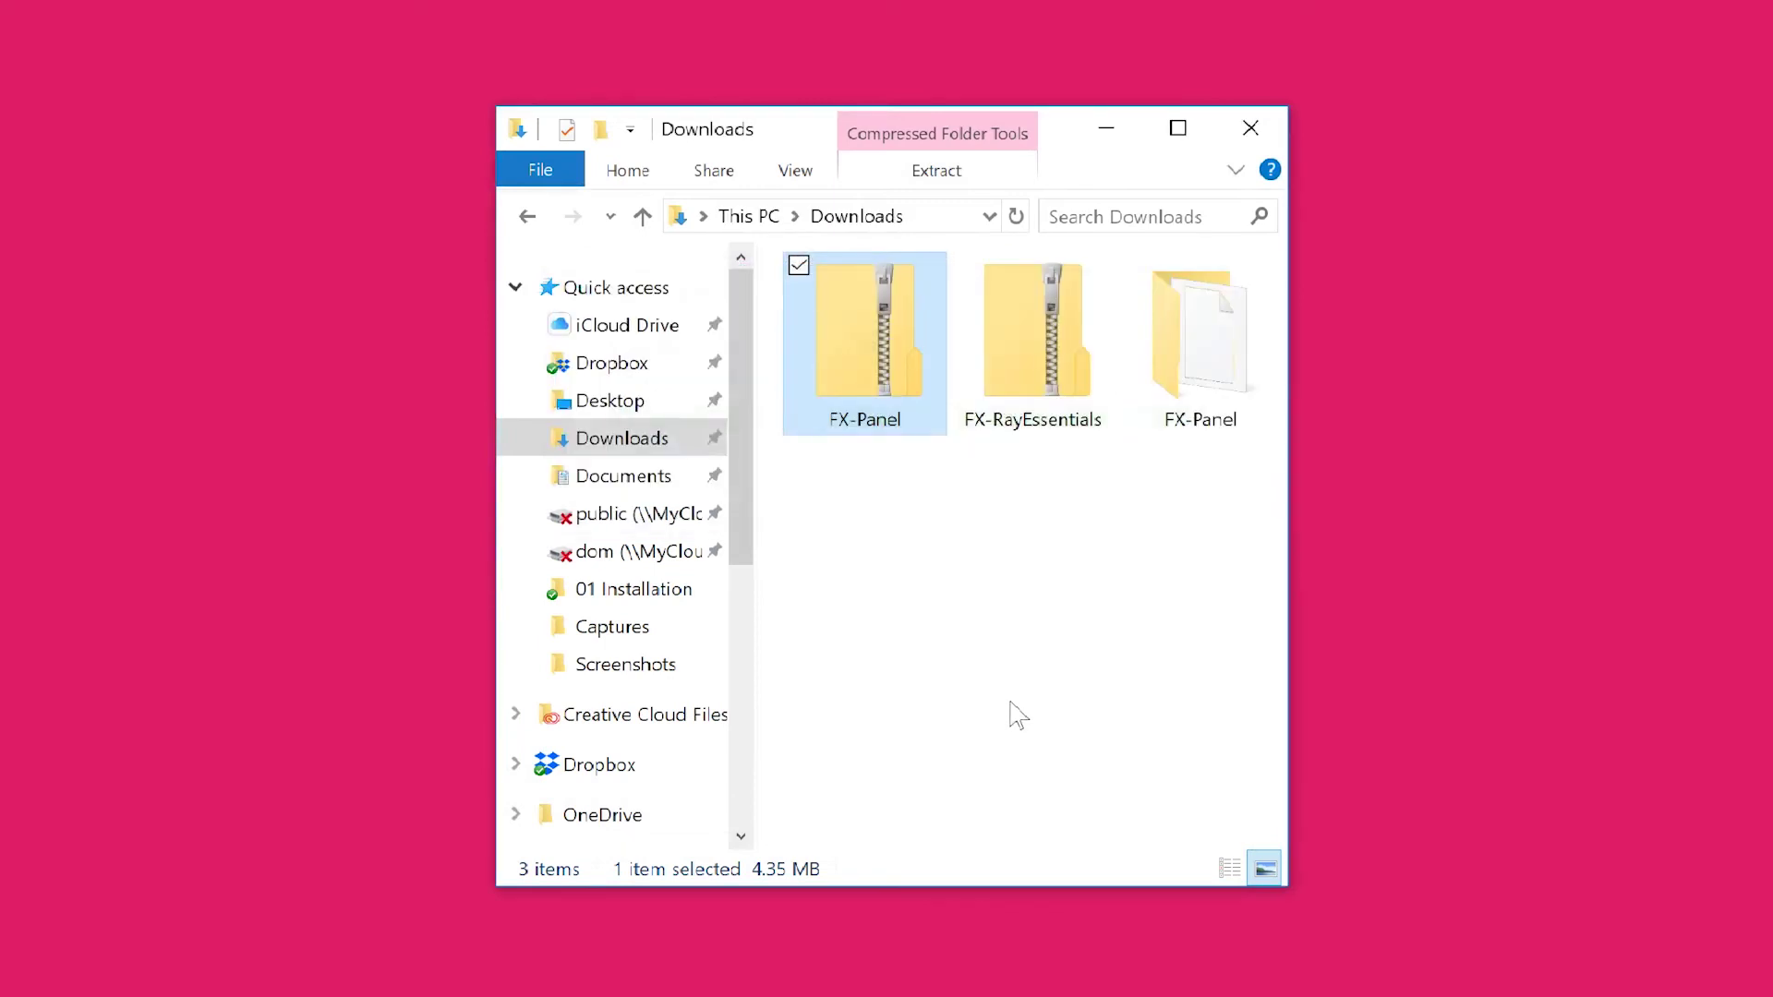
- Extract the FX-RayEssentials zip into Downloads, then delete both original zip files
{"action": "left_click", "coordinate": [1085, 602]}
{"action": "left_click", "coordinate": [1053, 388]}
{"action": "left_click", "coordinate": [988, 166]}
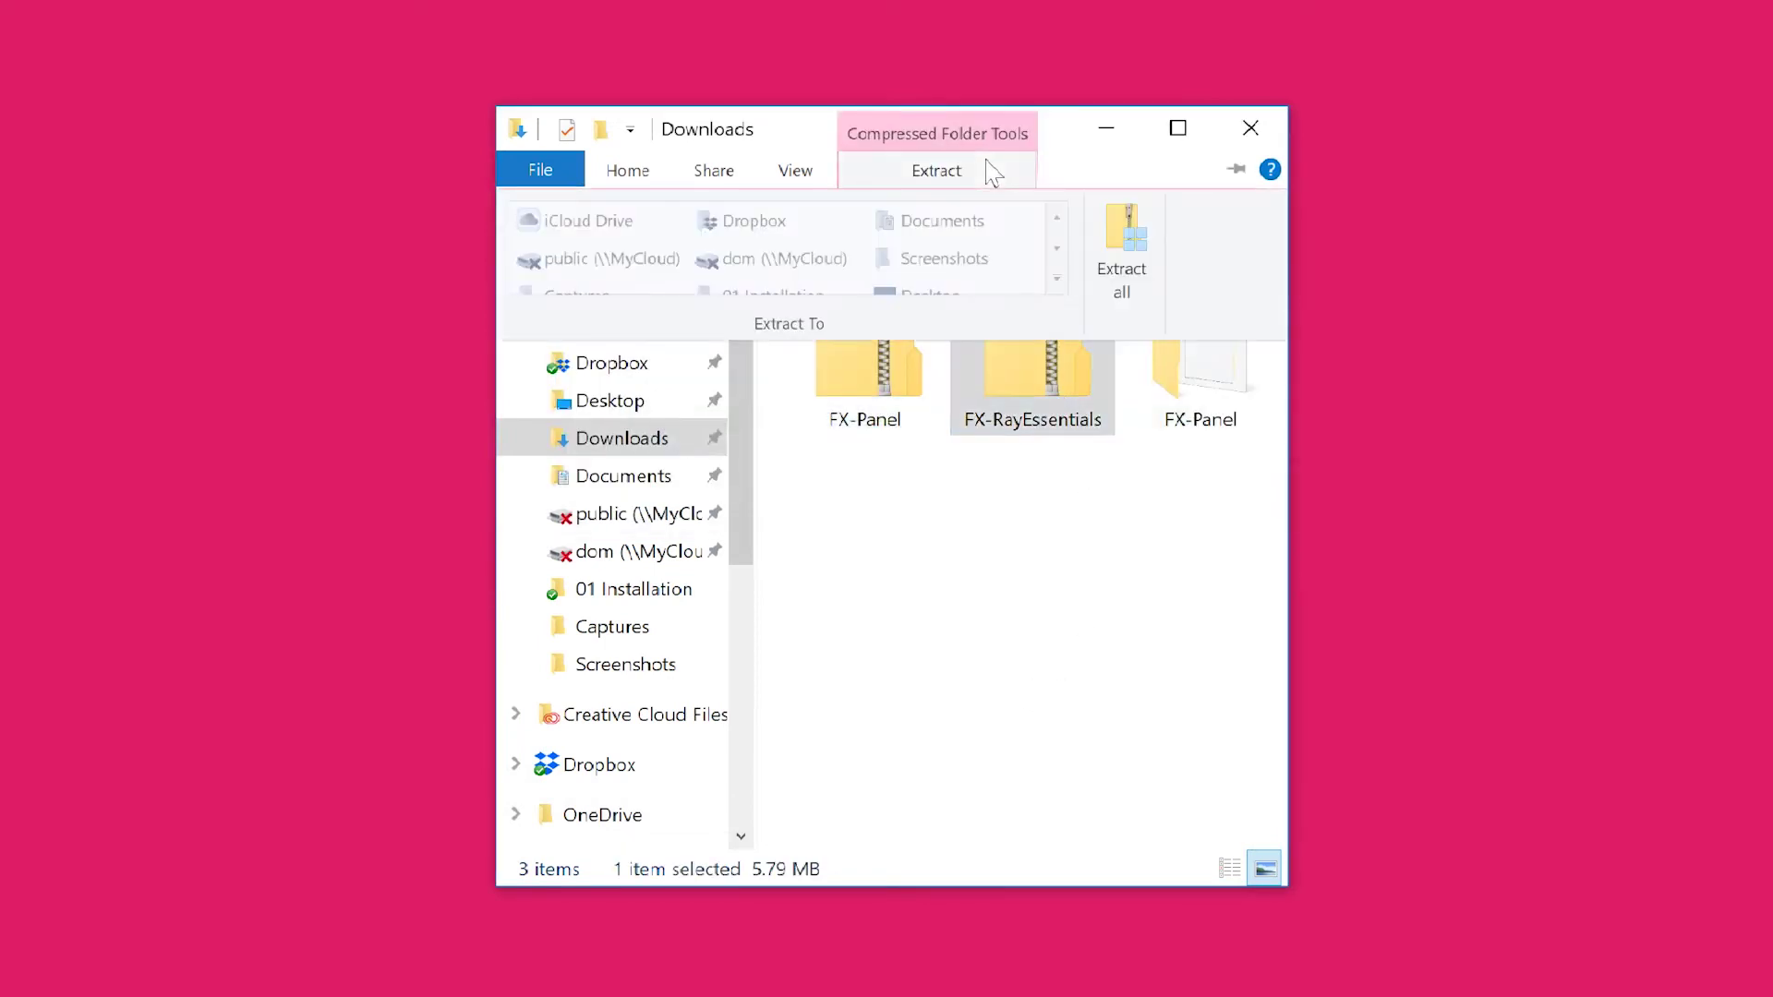
{"action": "left_click", "coordinate": [1121, 248]}
{"action": "left_click", "coordinate": [1161, 817]}
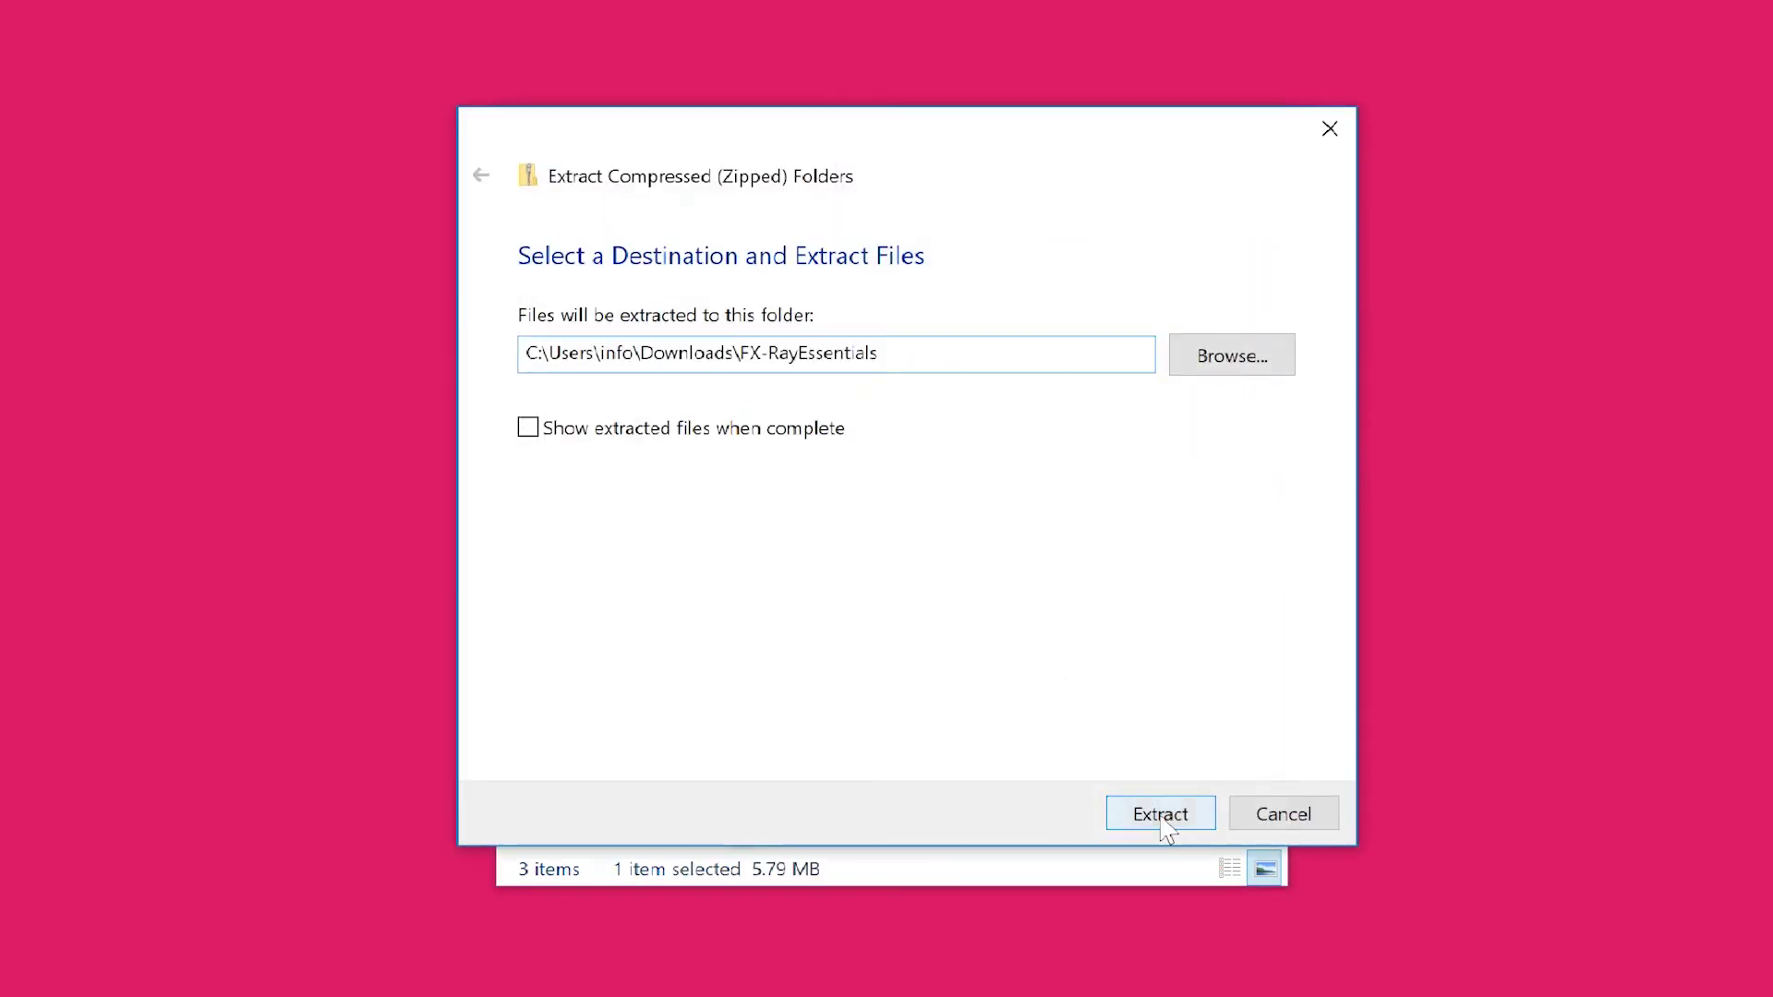
{"action": "left_click", "coordinate": [1162, 816]}
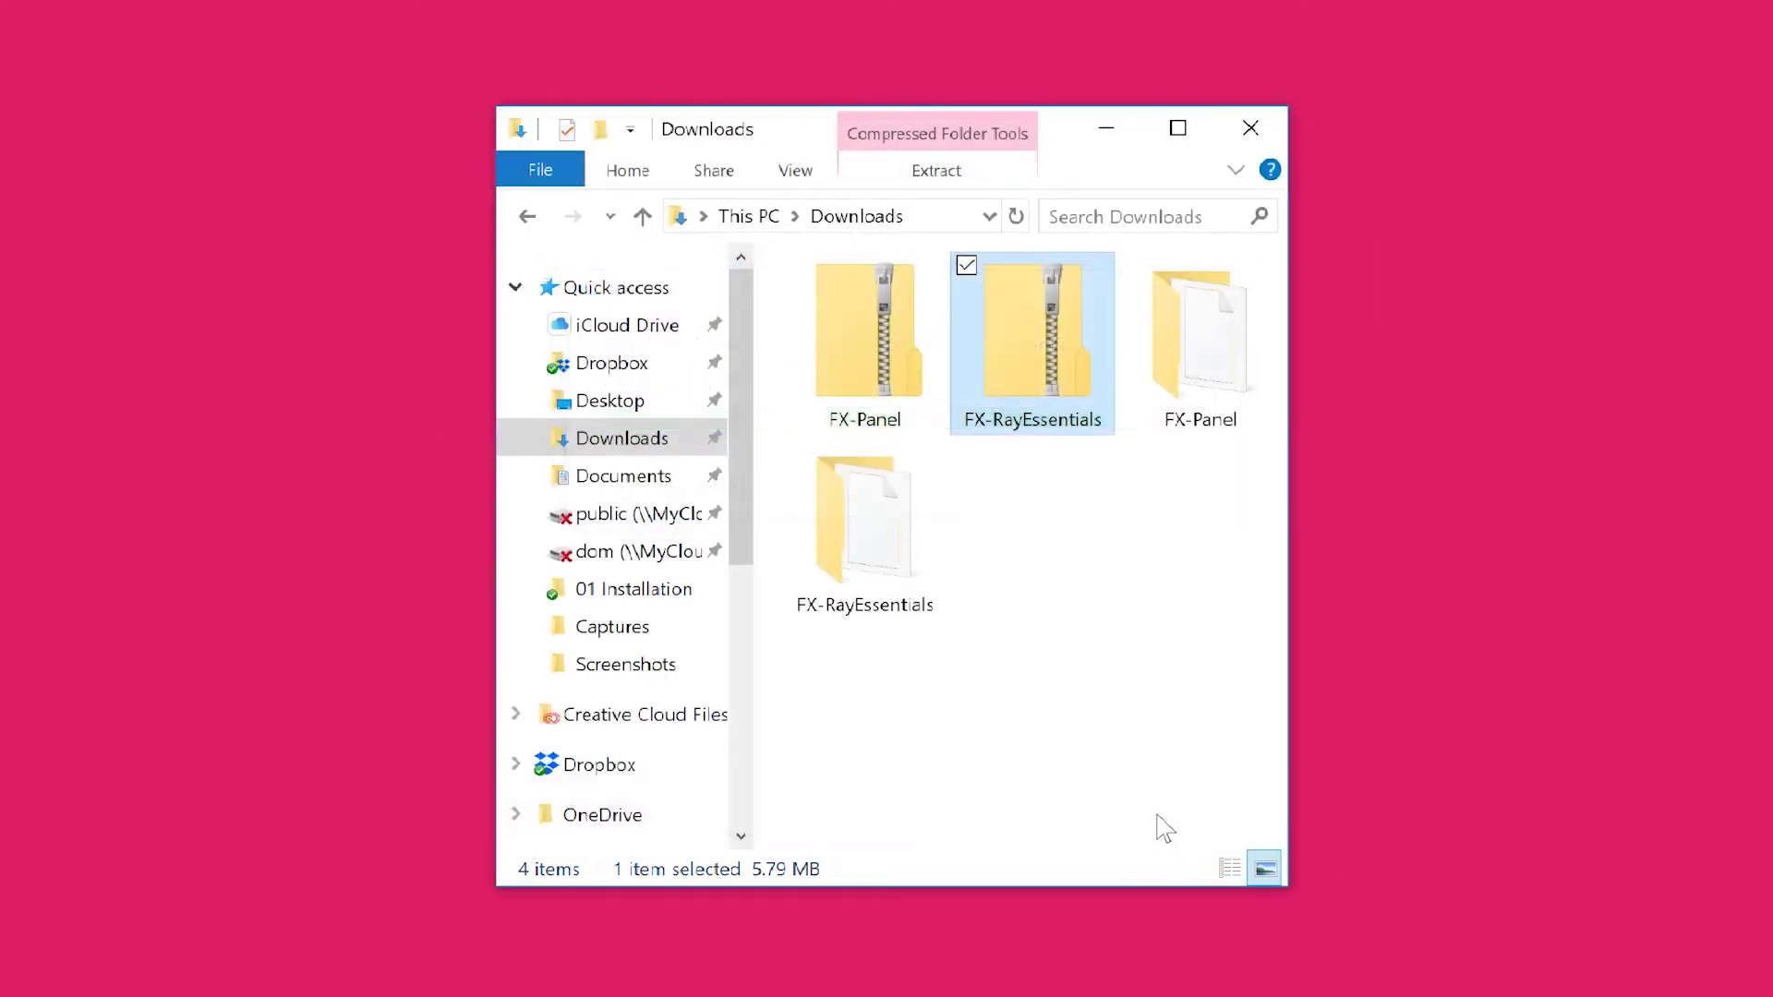
{"action": "left_click_drag", "start_coordinate": [778, 323], "coordinate": [1095, 377]}
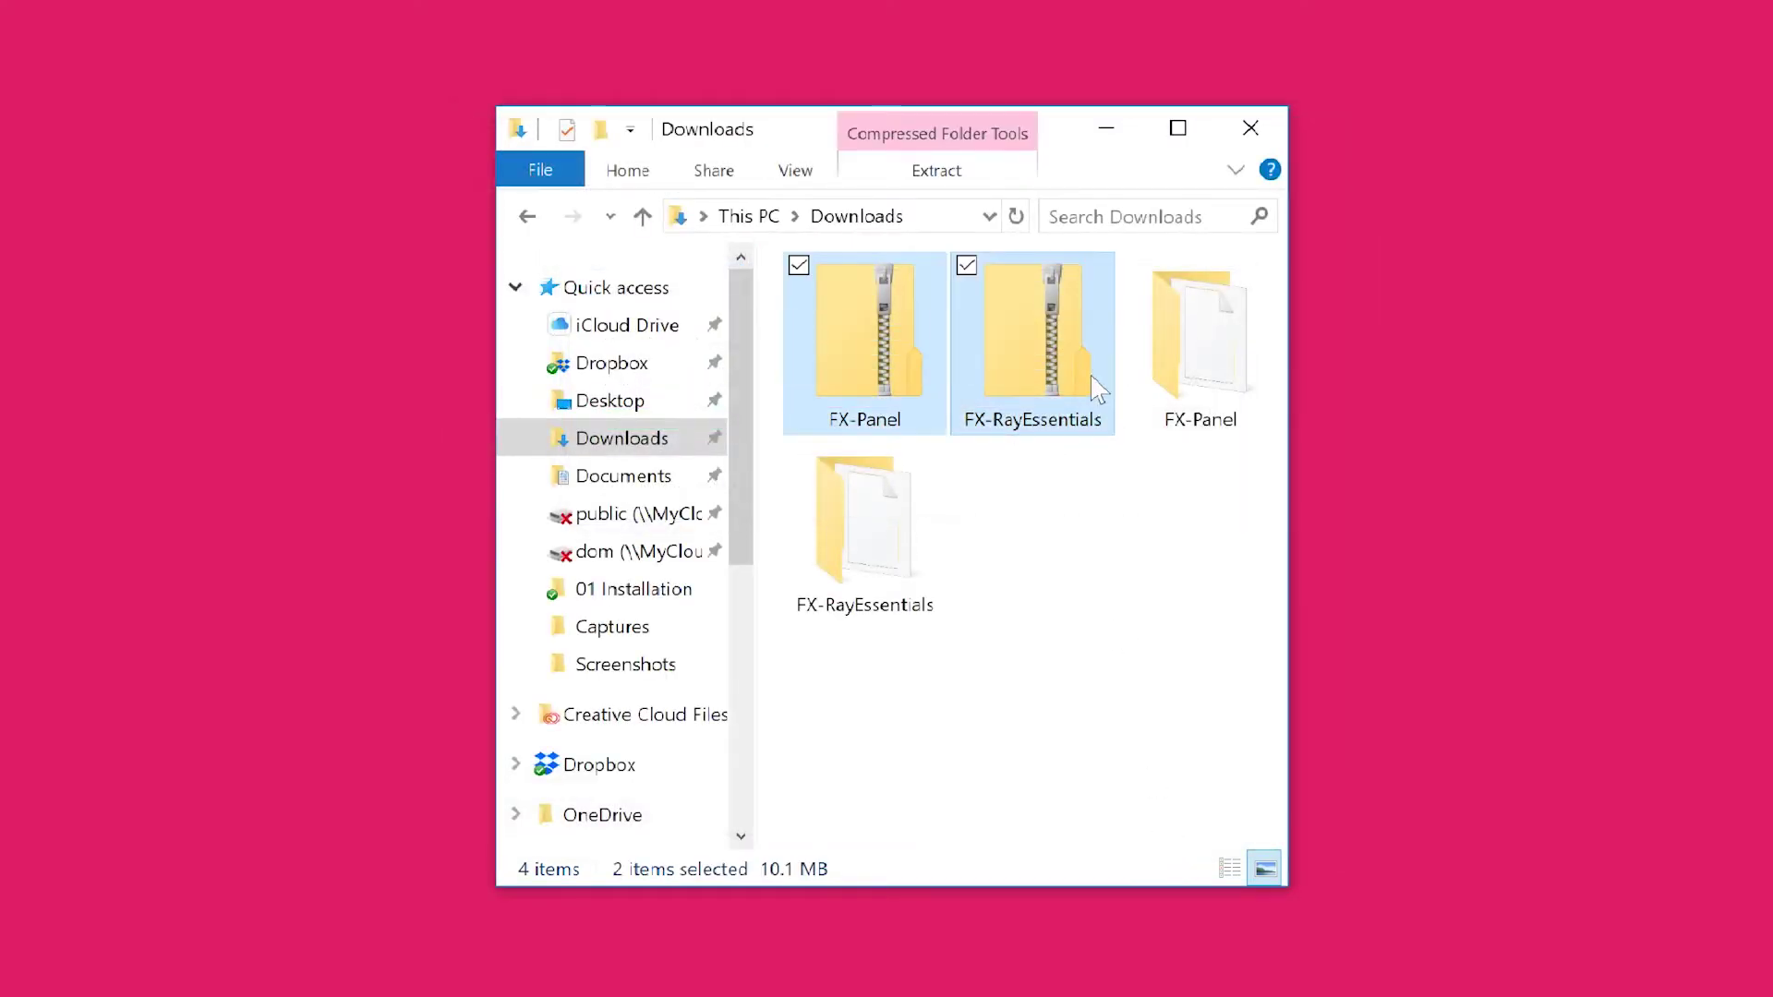
{"action": "key", "text": "Delete"}
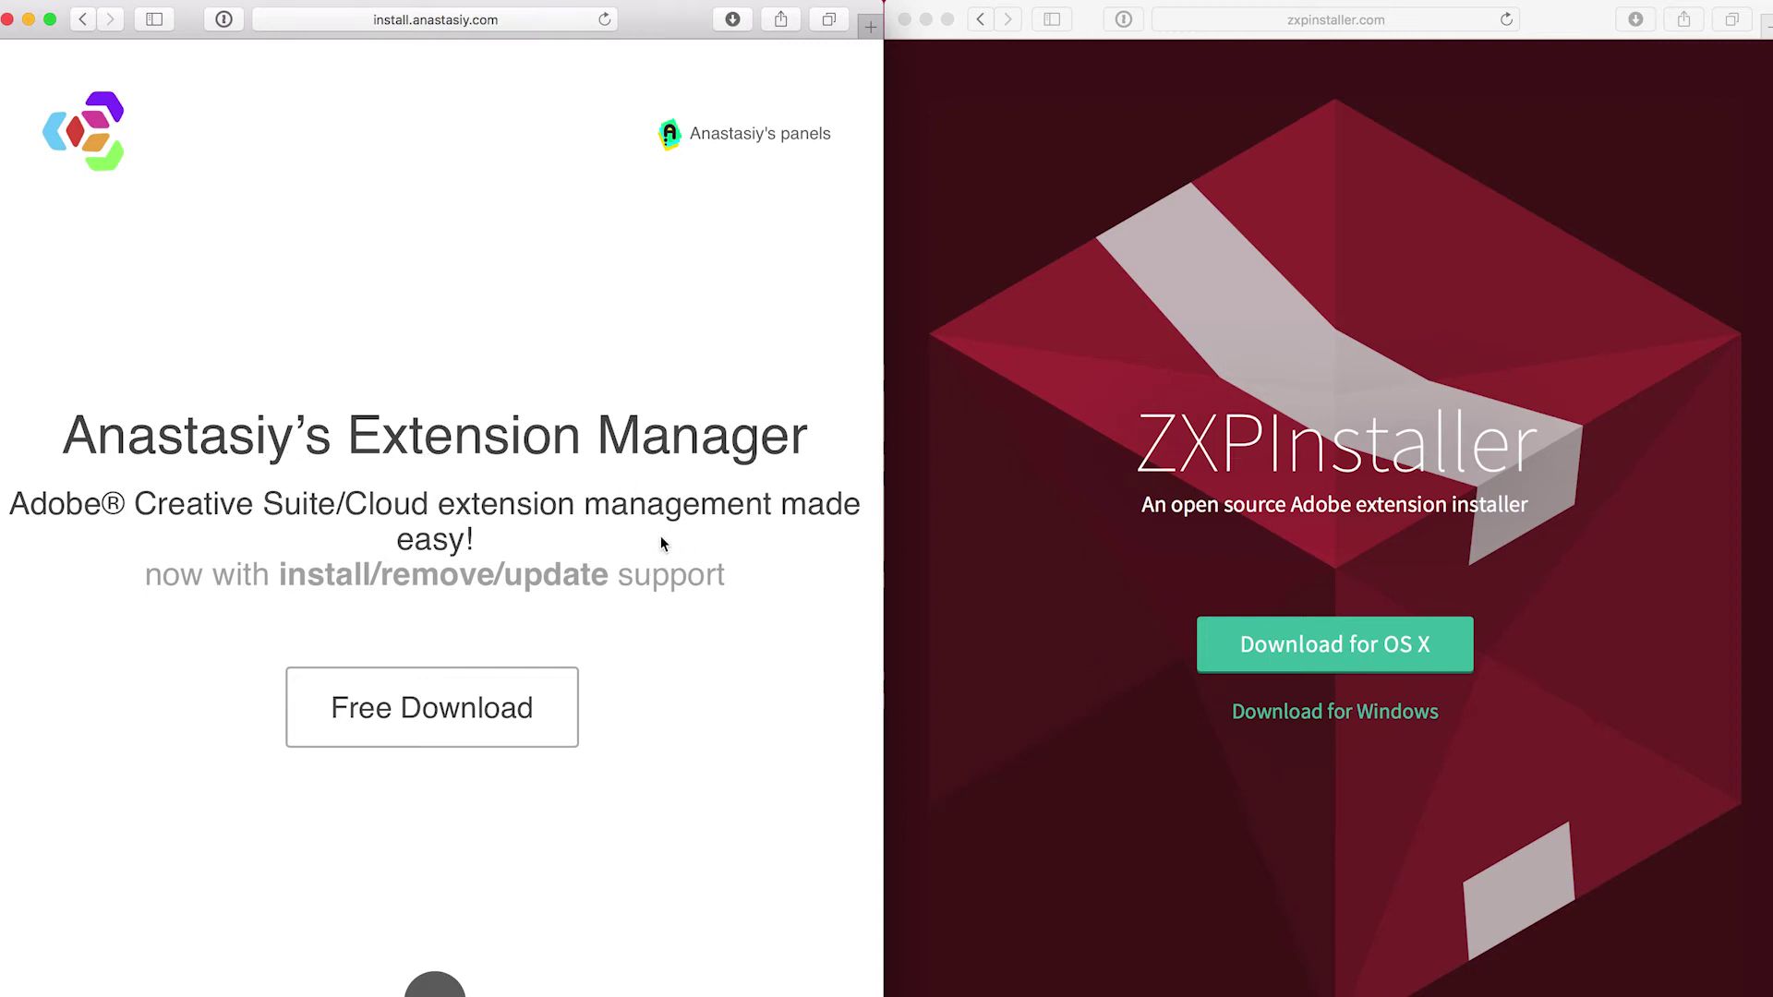
- Scroll the install.anastasiy.com page down to its Mac and Windows download section
{"action": "scroll", "coordinate": [661, 543], "scroll_direction": "down", "scroll_amount": 10}
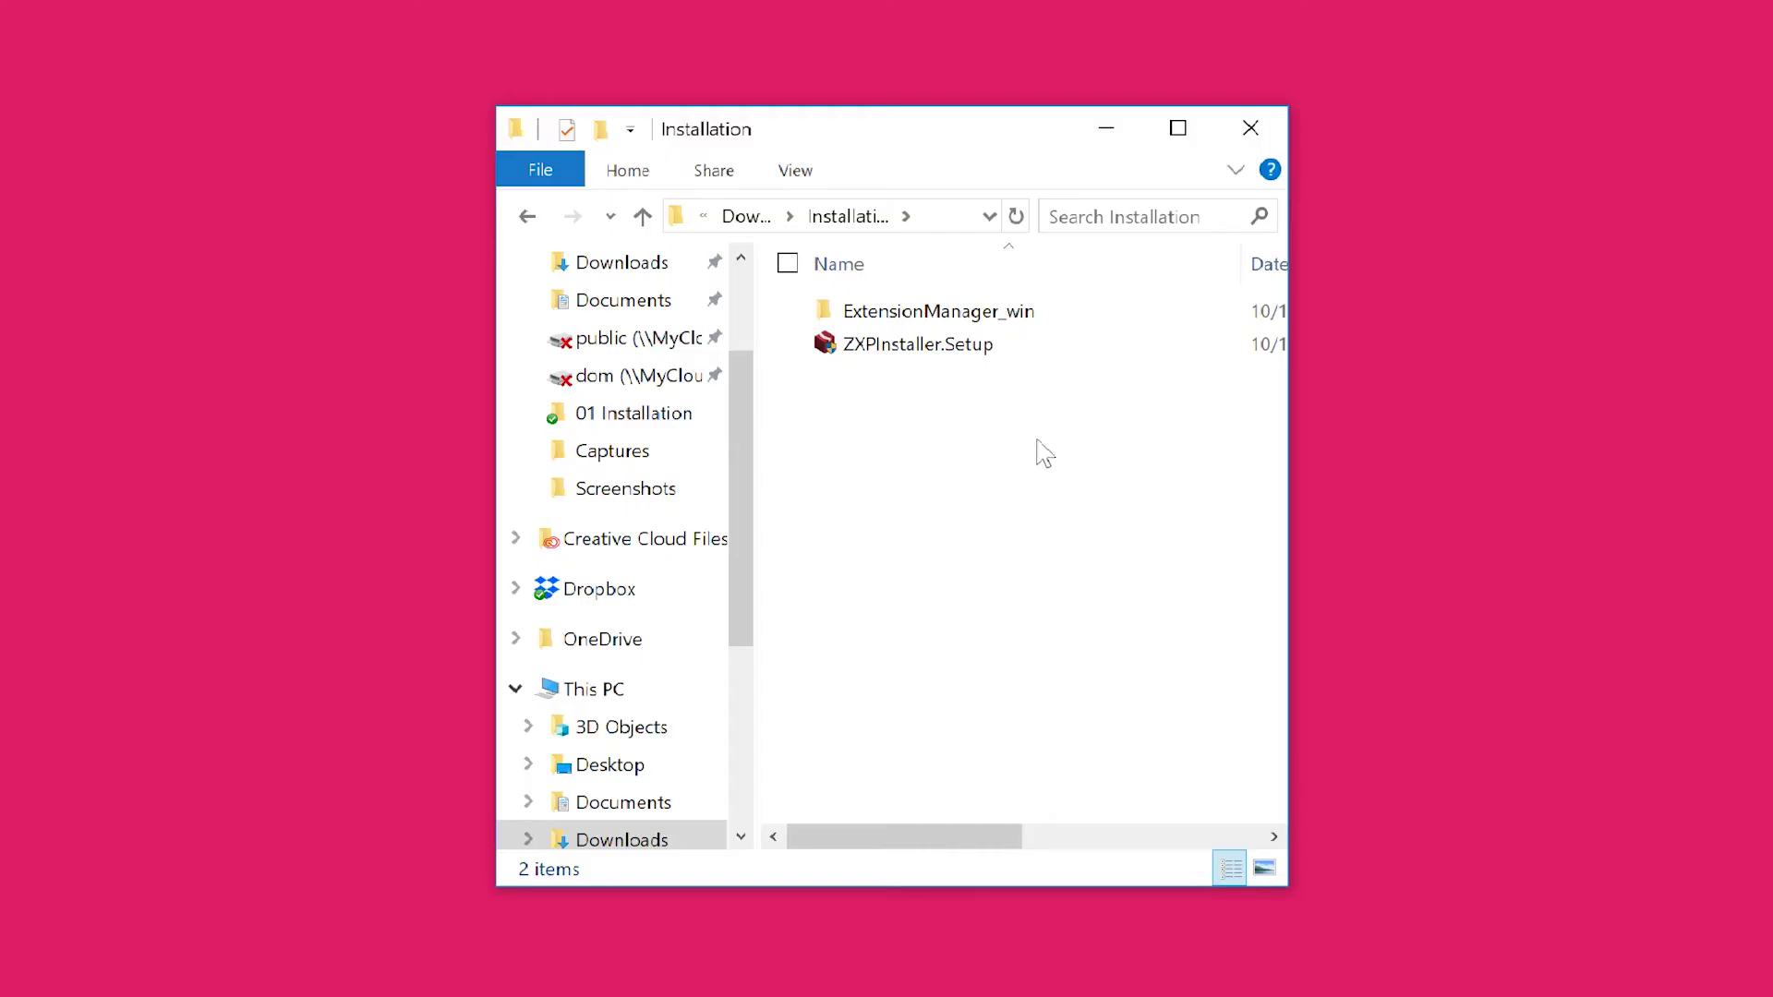
- Run ExtensionManager.exe from the ExtensionManager_win folder
{"action": "left_click", "coordinate": [1032, 323]}
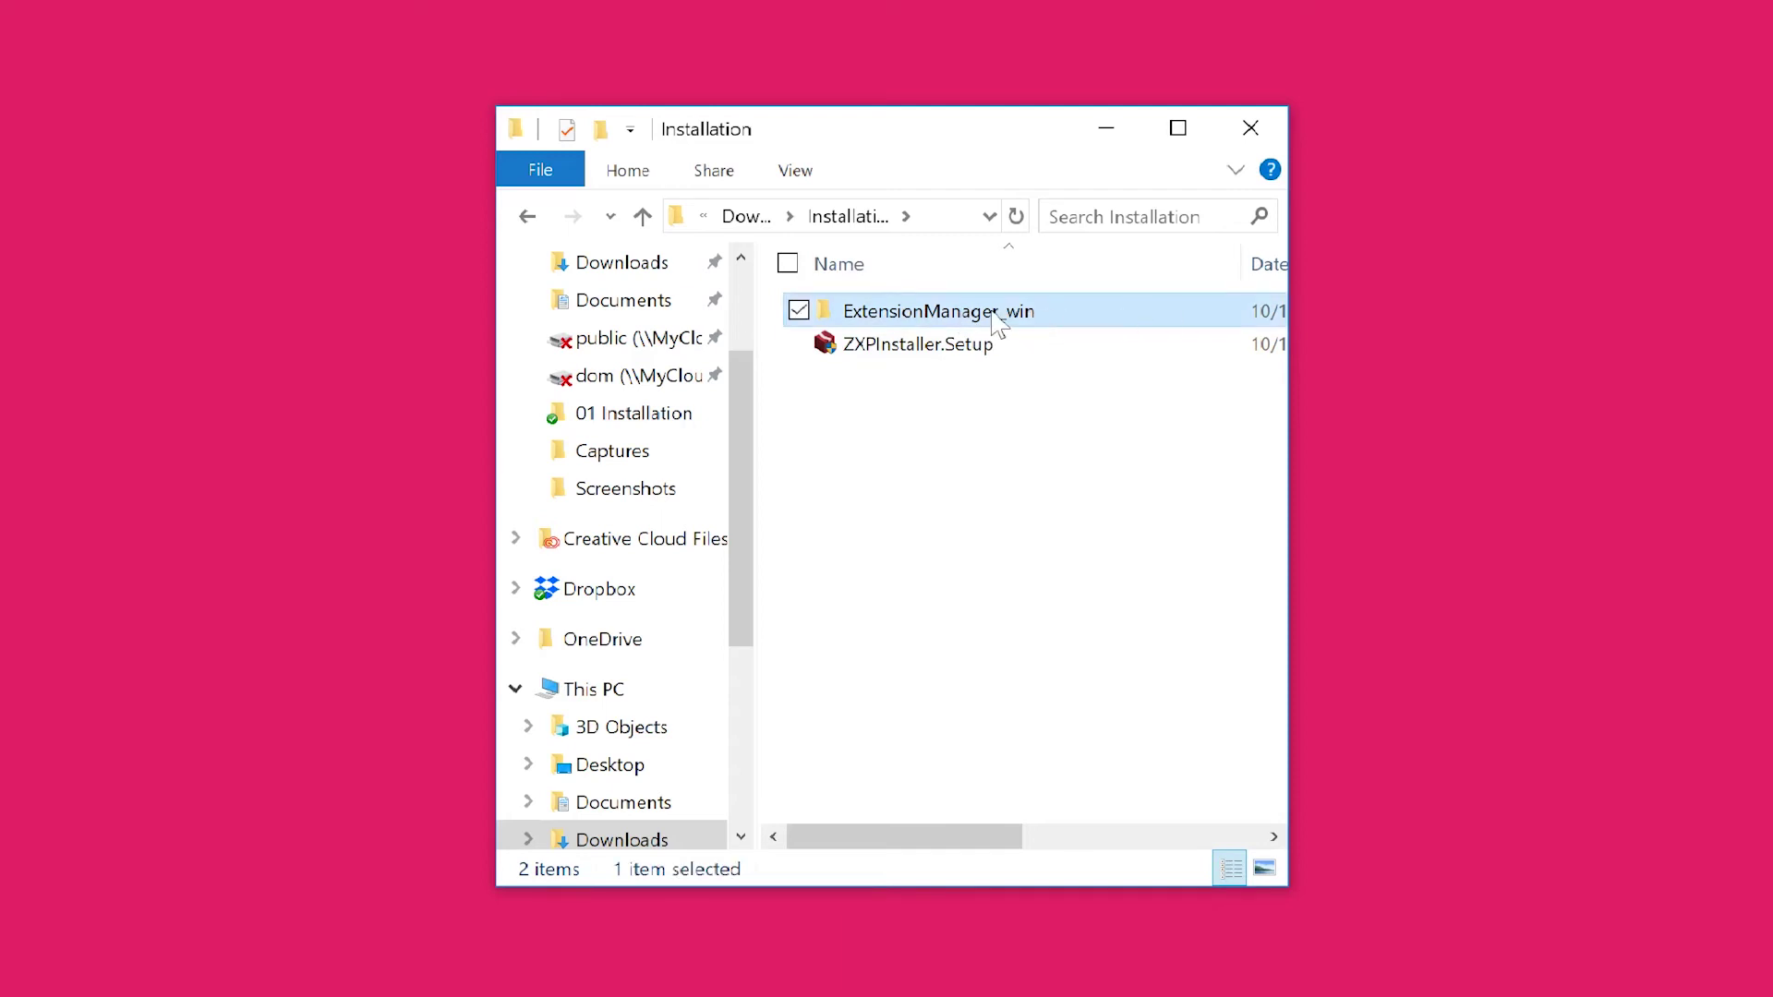
{"action": "double_click", "coordinate": [1002, 316]}
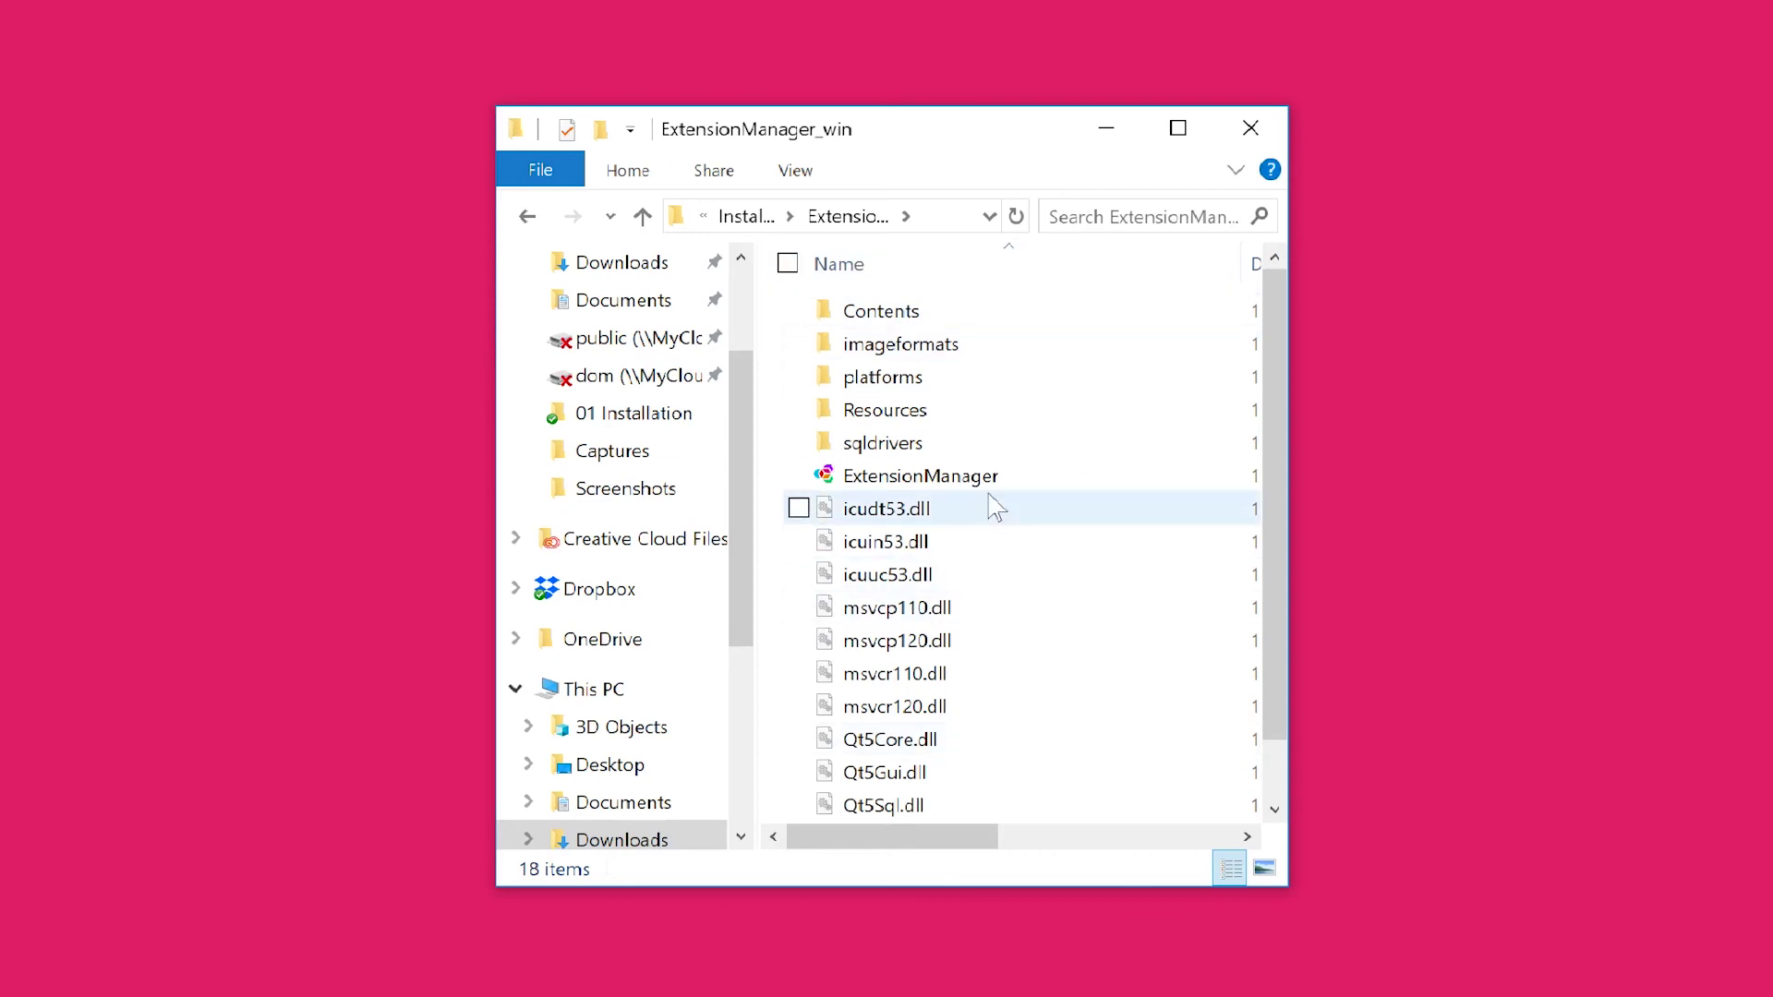
{"action": "left_click", "coordinate": [947, 488]}
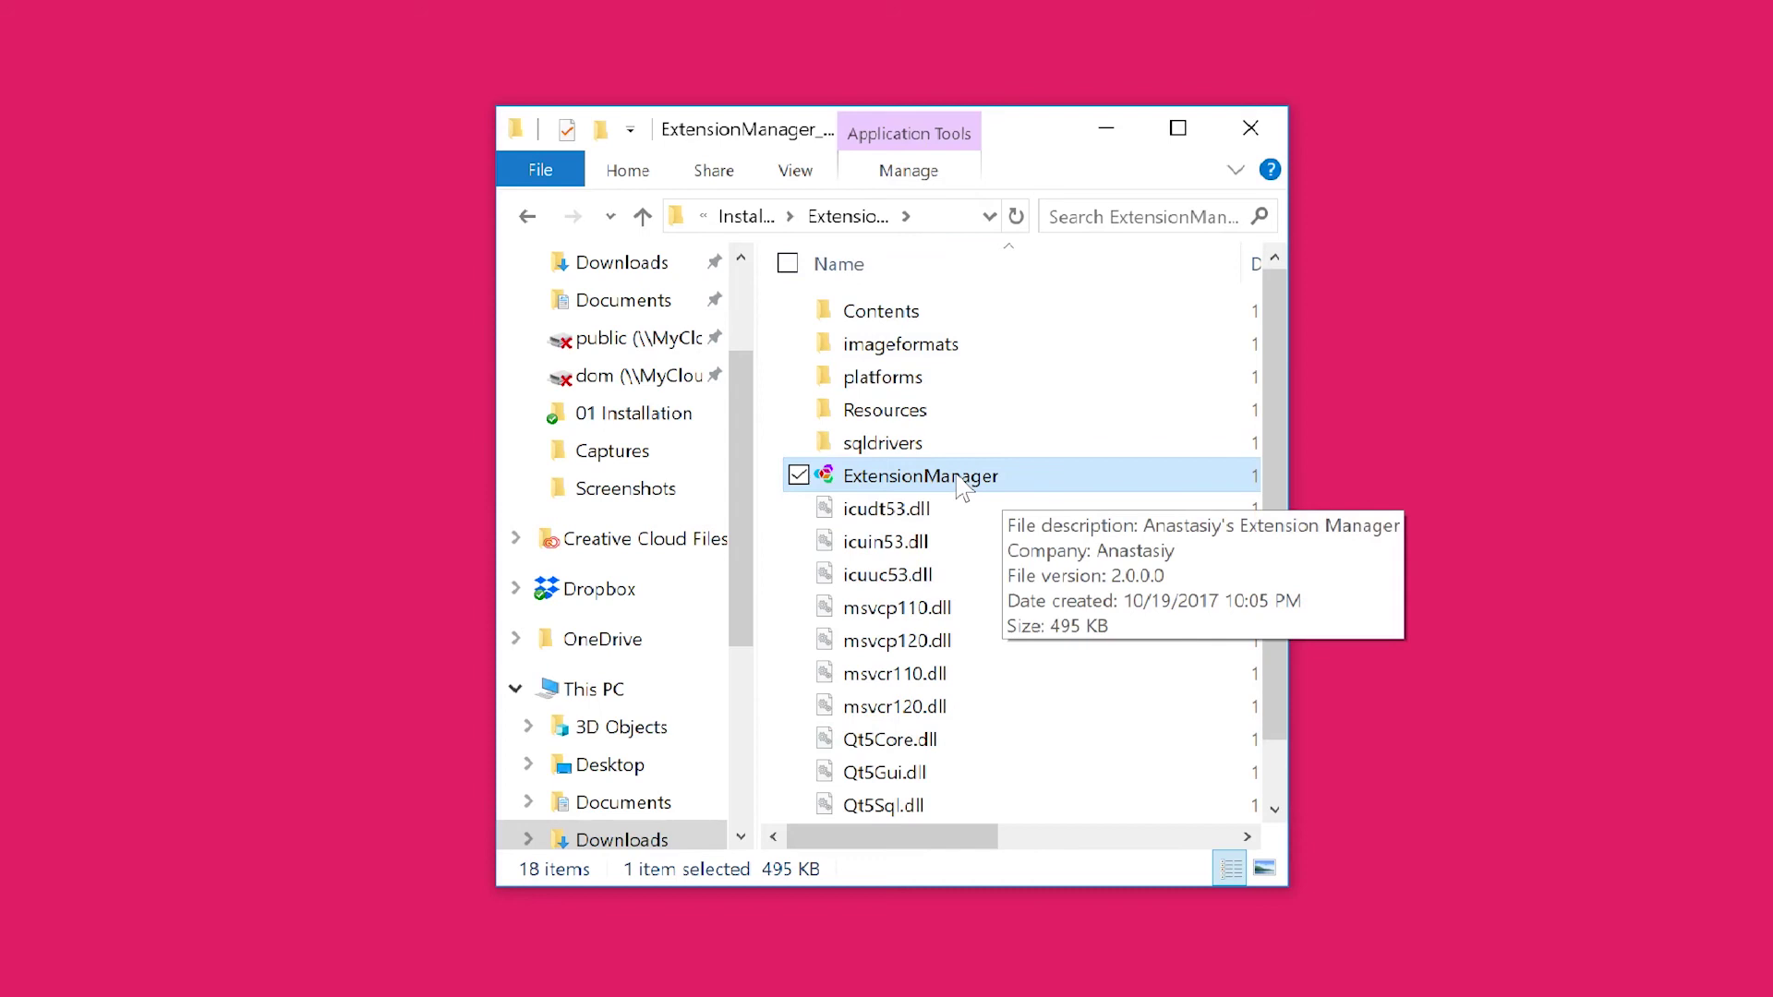
{"action": "double_click", "coordinate": [960, 482]}
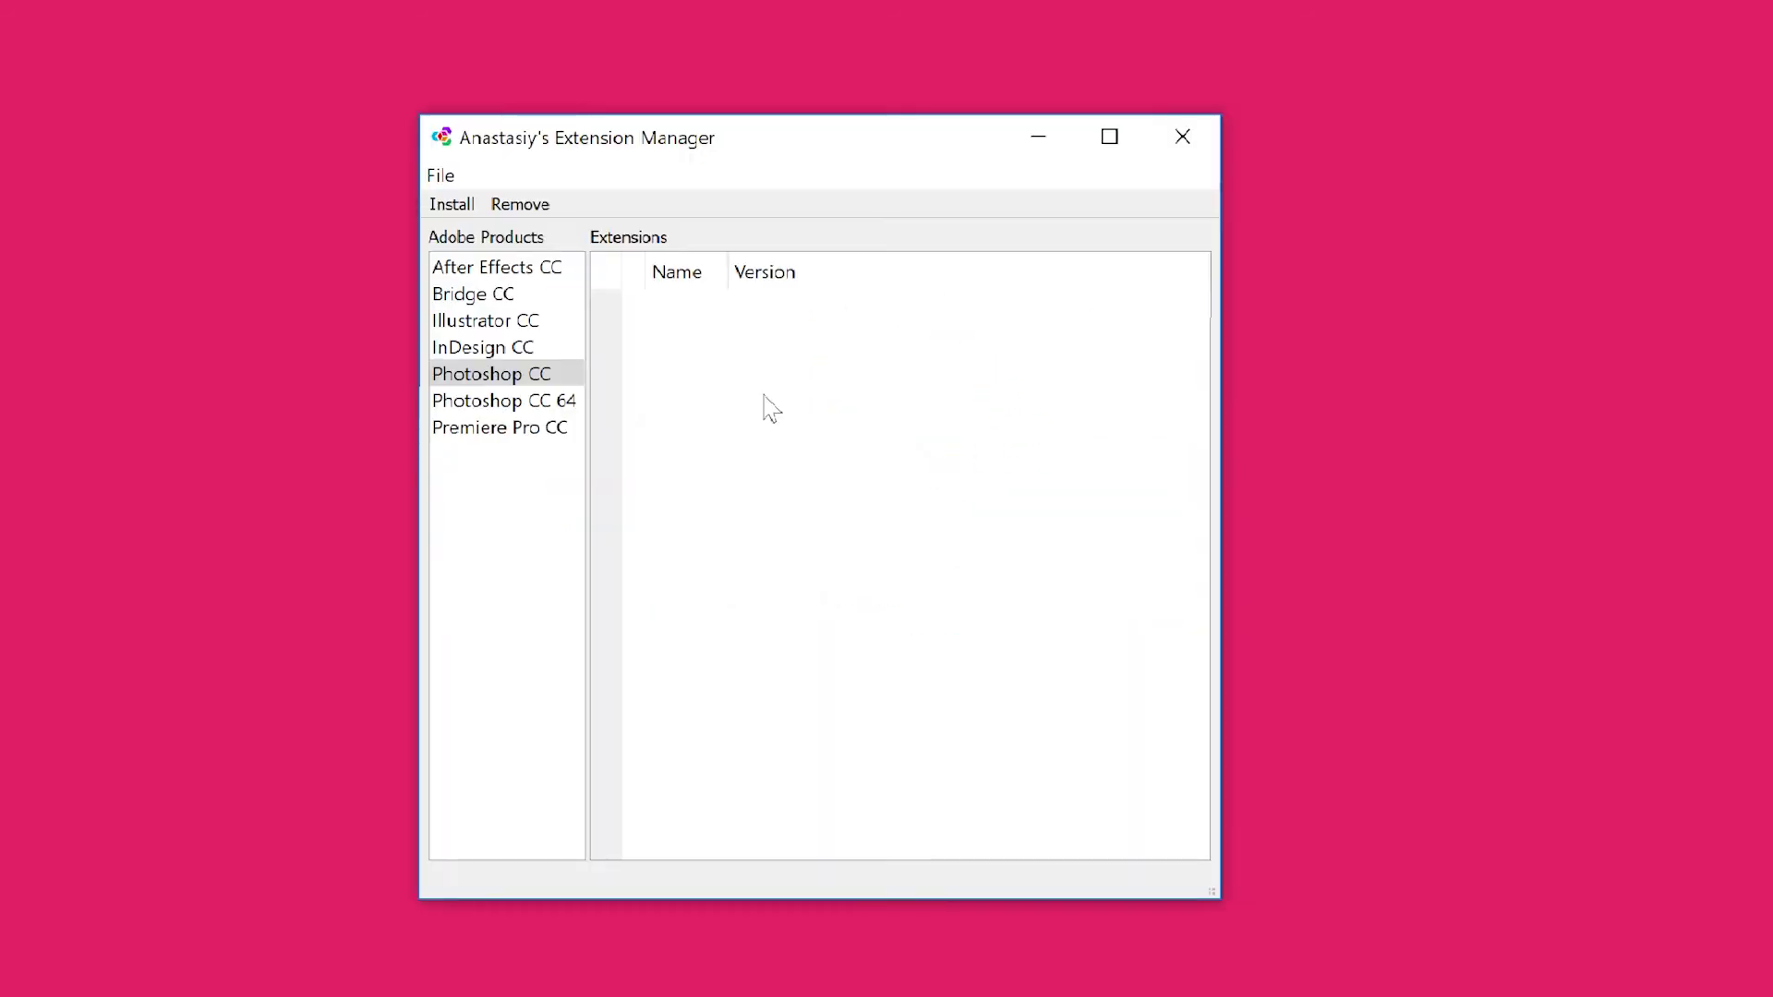
- Install Downloads > FX-Panel > FX-Panel.zxp for Photoshop CC and dismiss the success message
{"action": "left_click", "coordinate": [457, 204]}
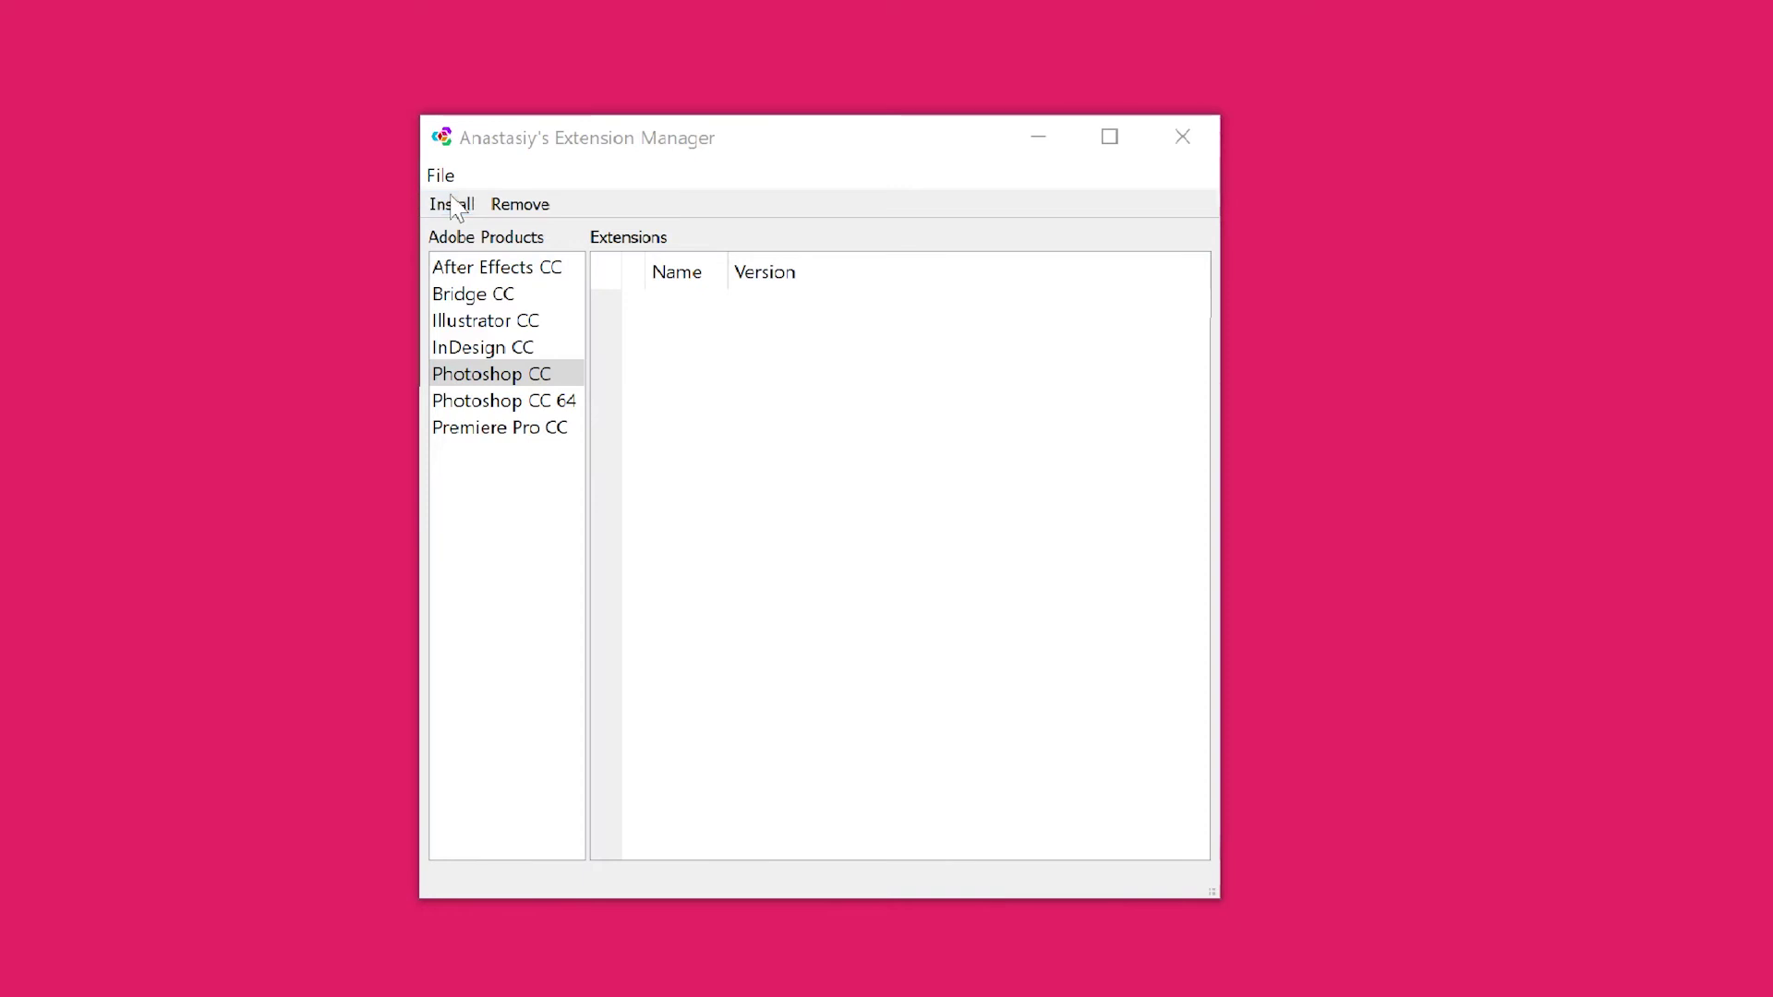
{"action": "left_click", "coordinate": [554, 489]}
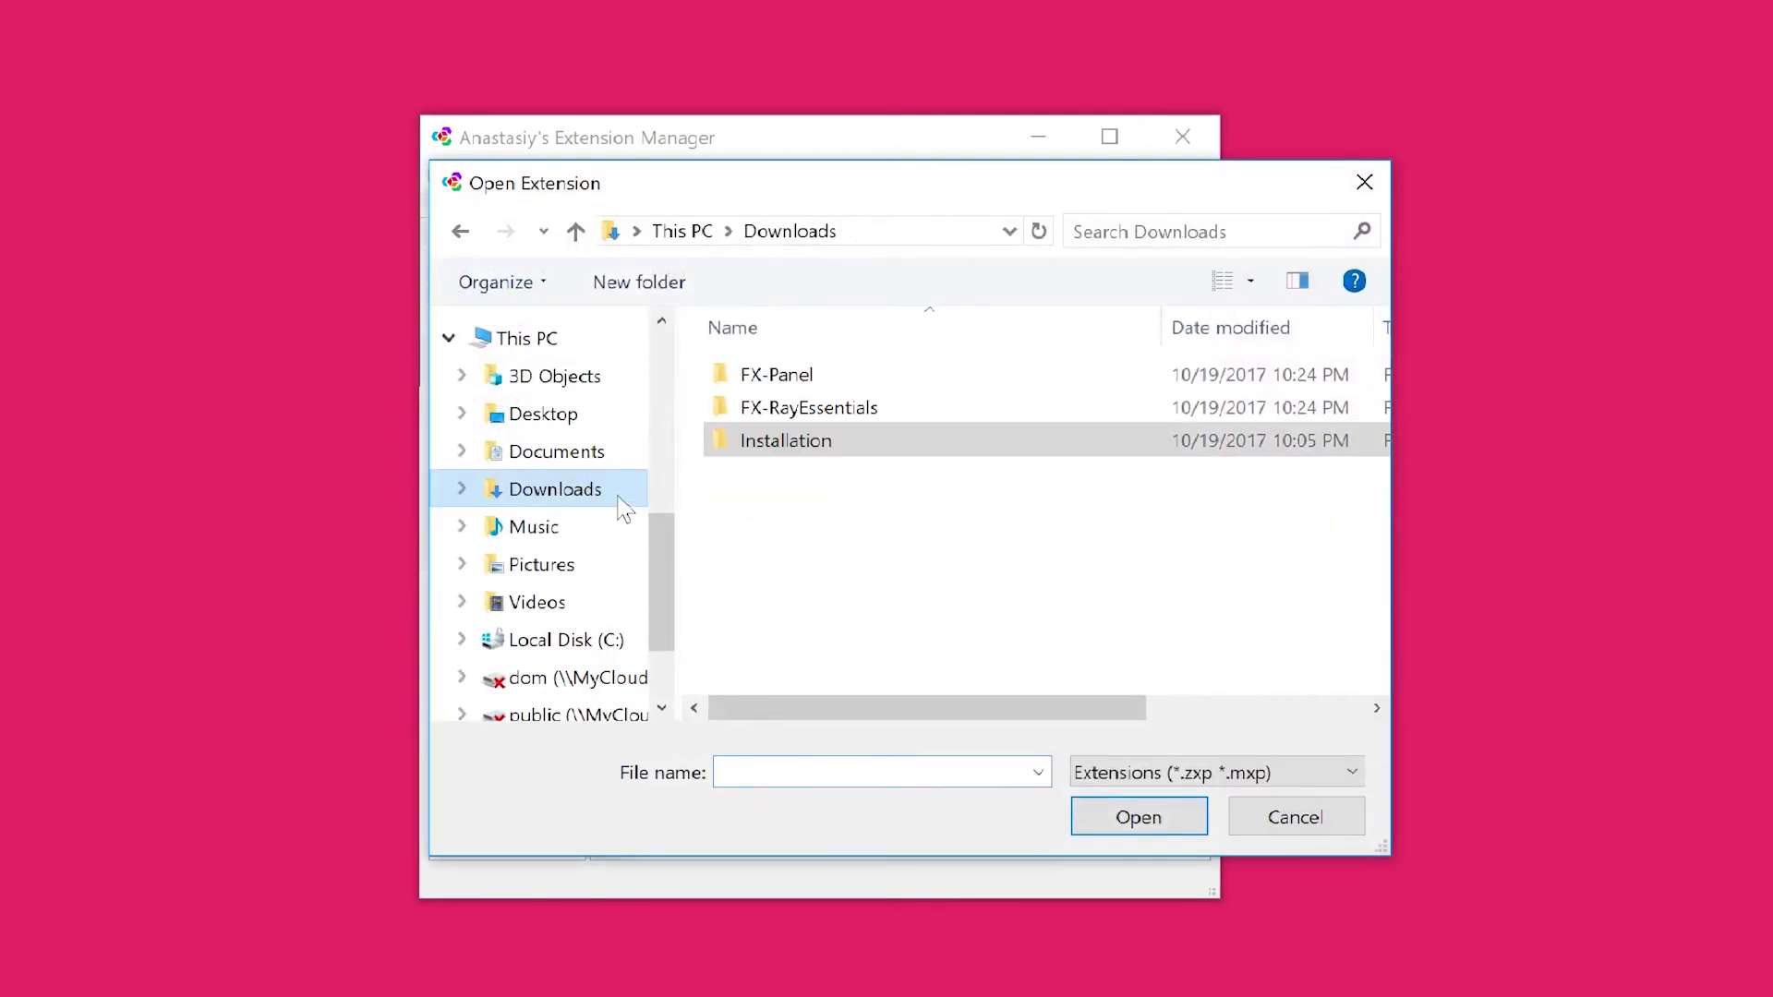
{"action": "left_click", "coordinate": [798, 379]}
{"action": "double_click", "coordinate": [798, 379]}
{"action": "left_click", "coordinate": [792, 420]}
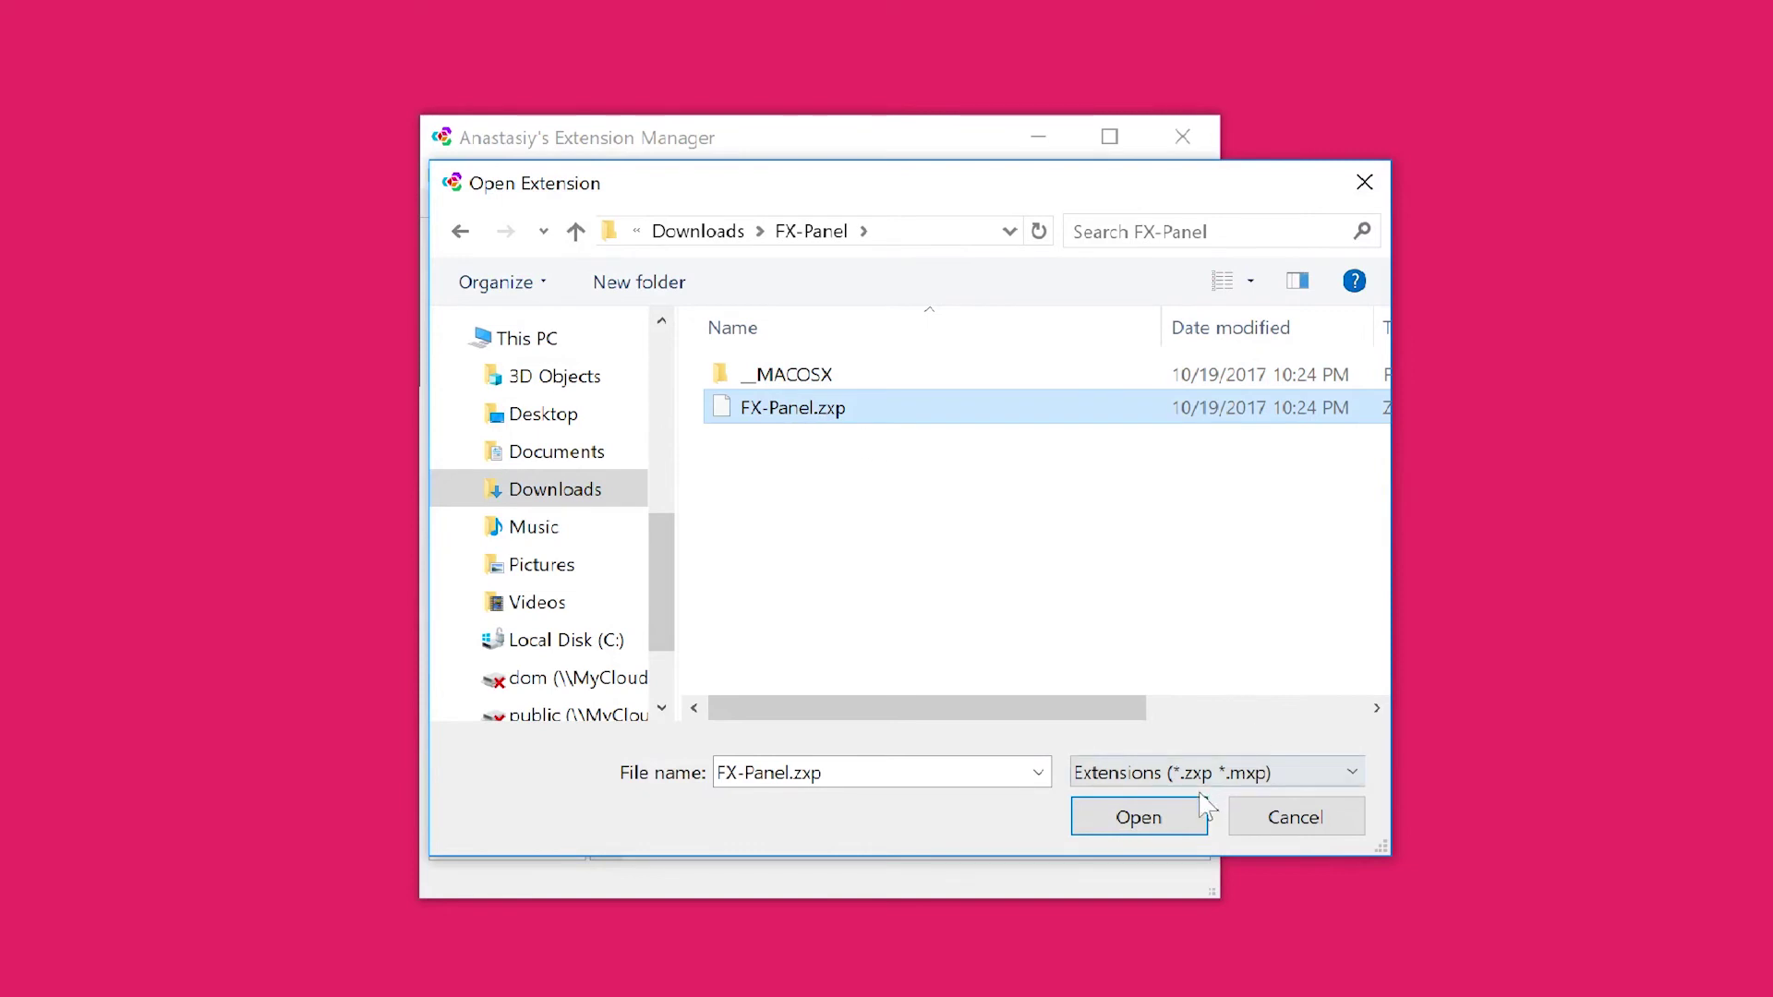
{"action": "left_click", "coordinate": [1145, 818]}
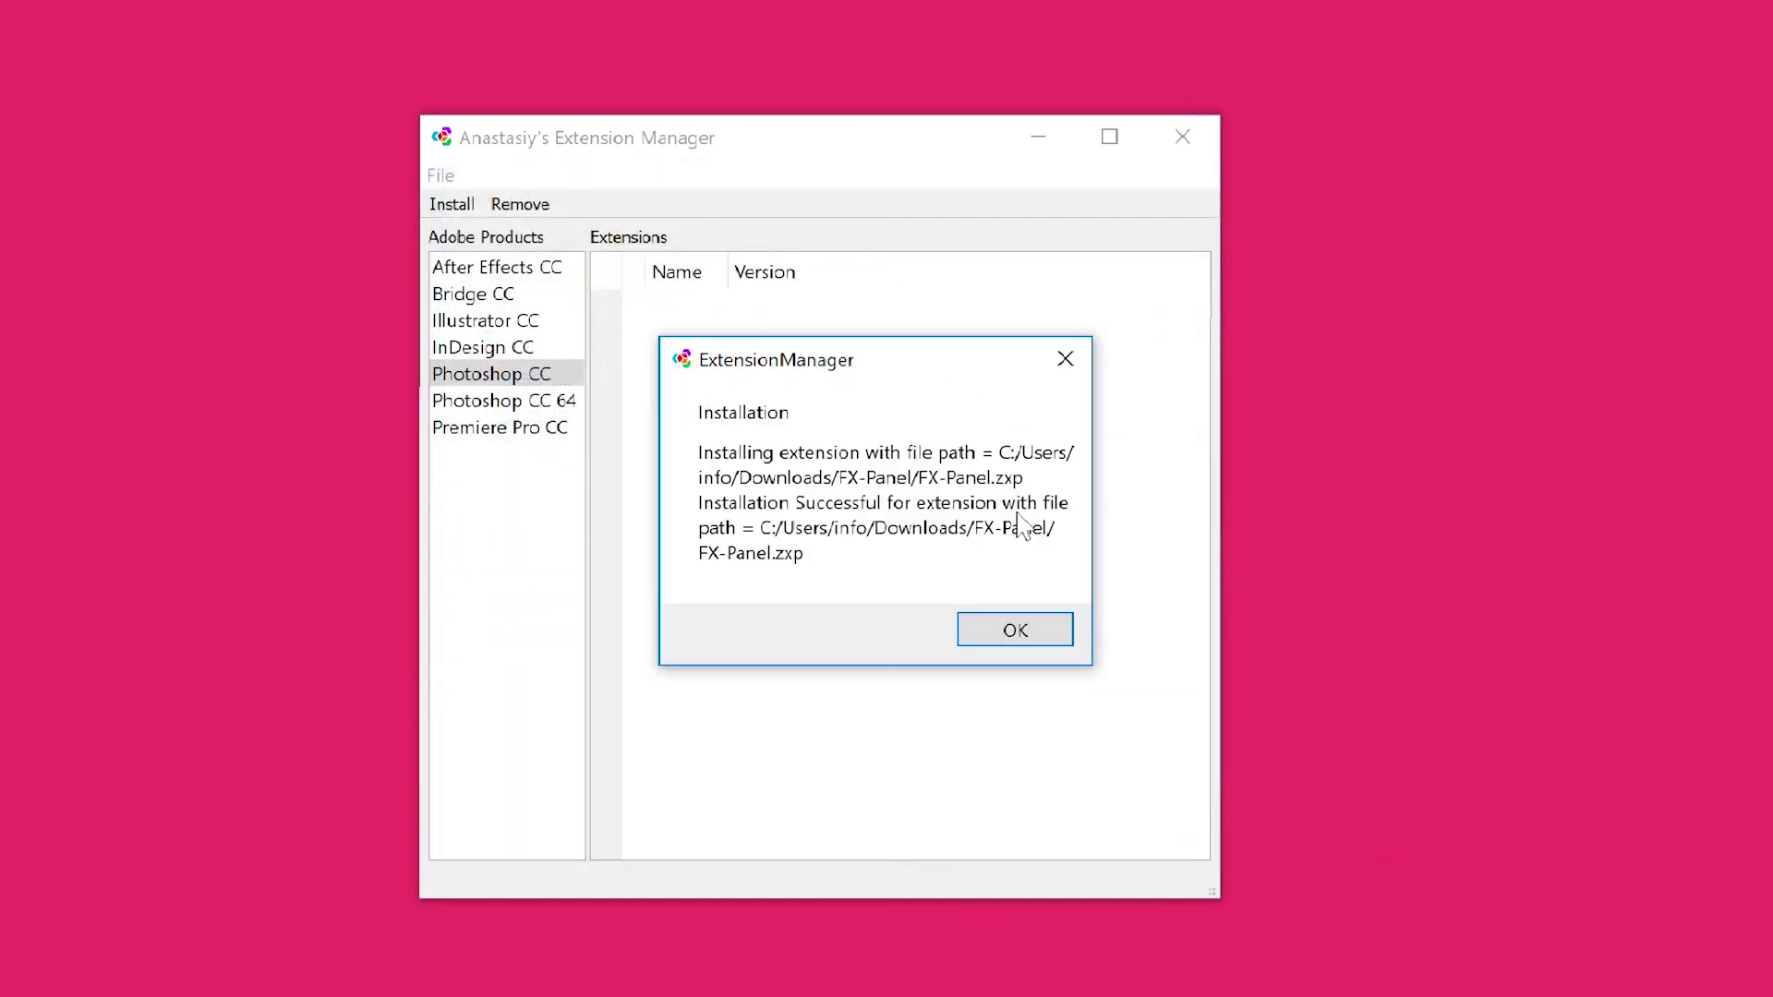
{"action": "left_click", "coordinate": [1049, 632]}
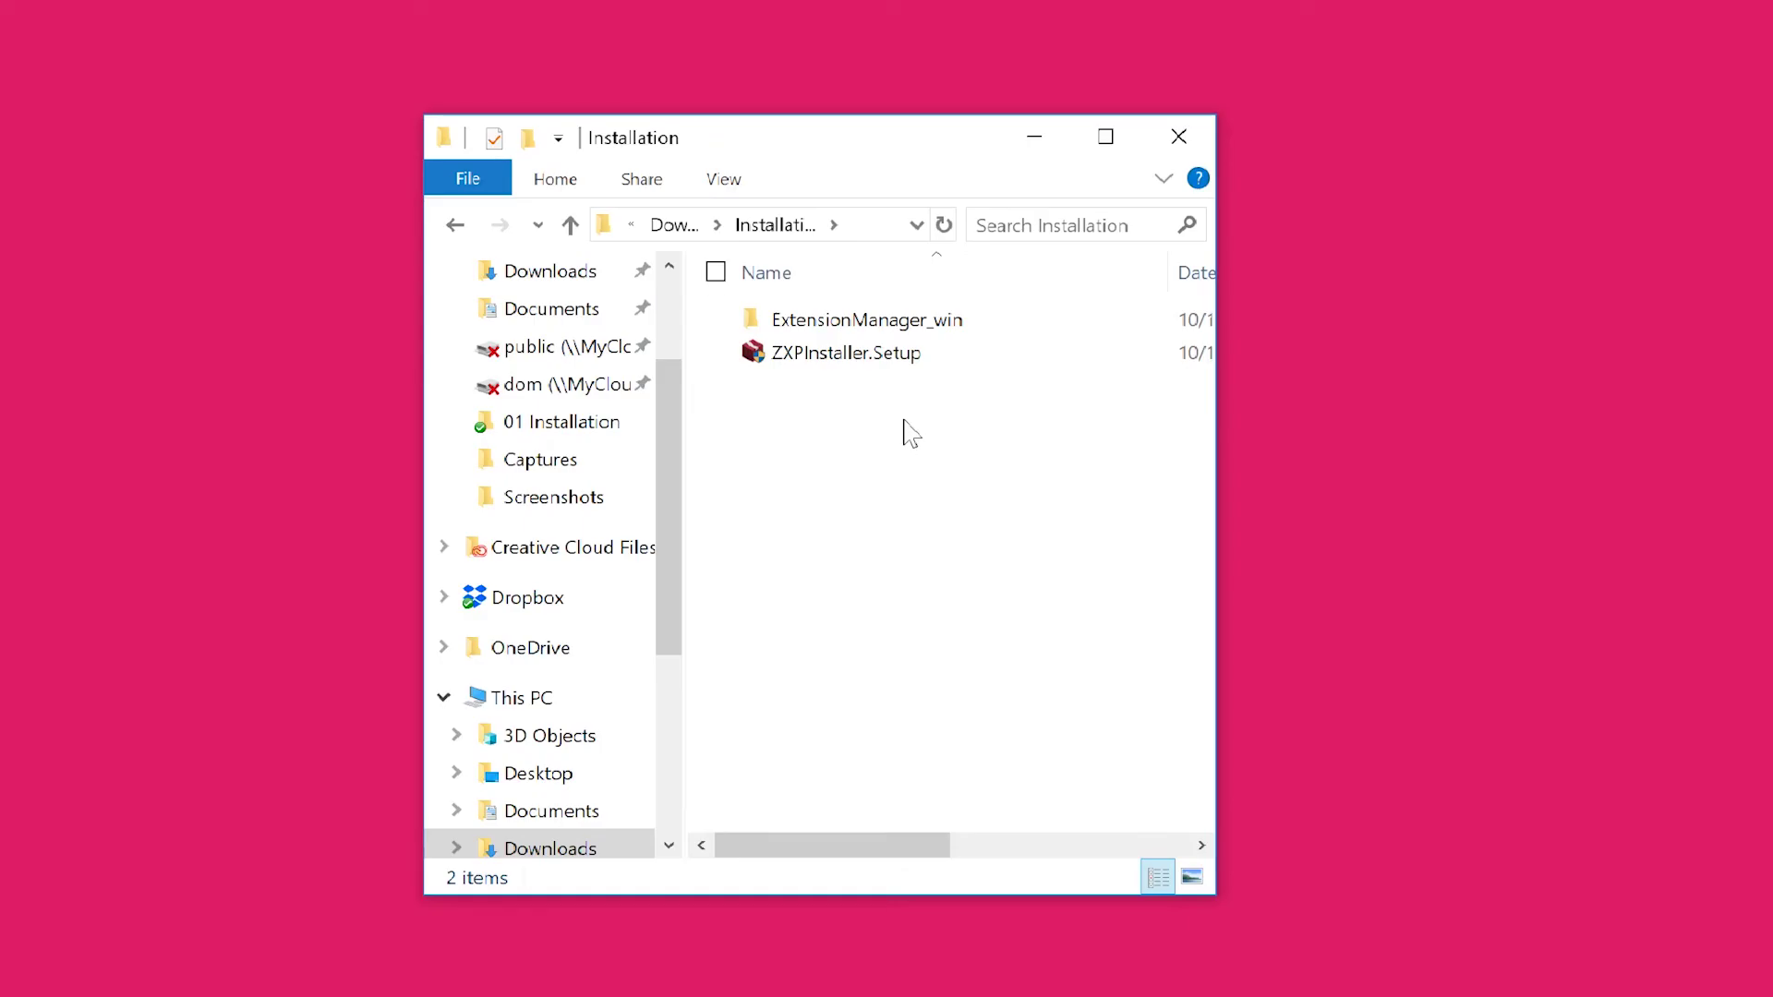
- Run the ZXPInstaller.Setup wizard through to Finish with Start ZXPInstaller ticked
{"action": "left_click", "coordinate": [843, 359]}
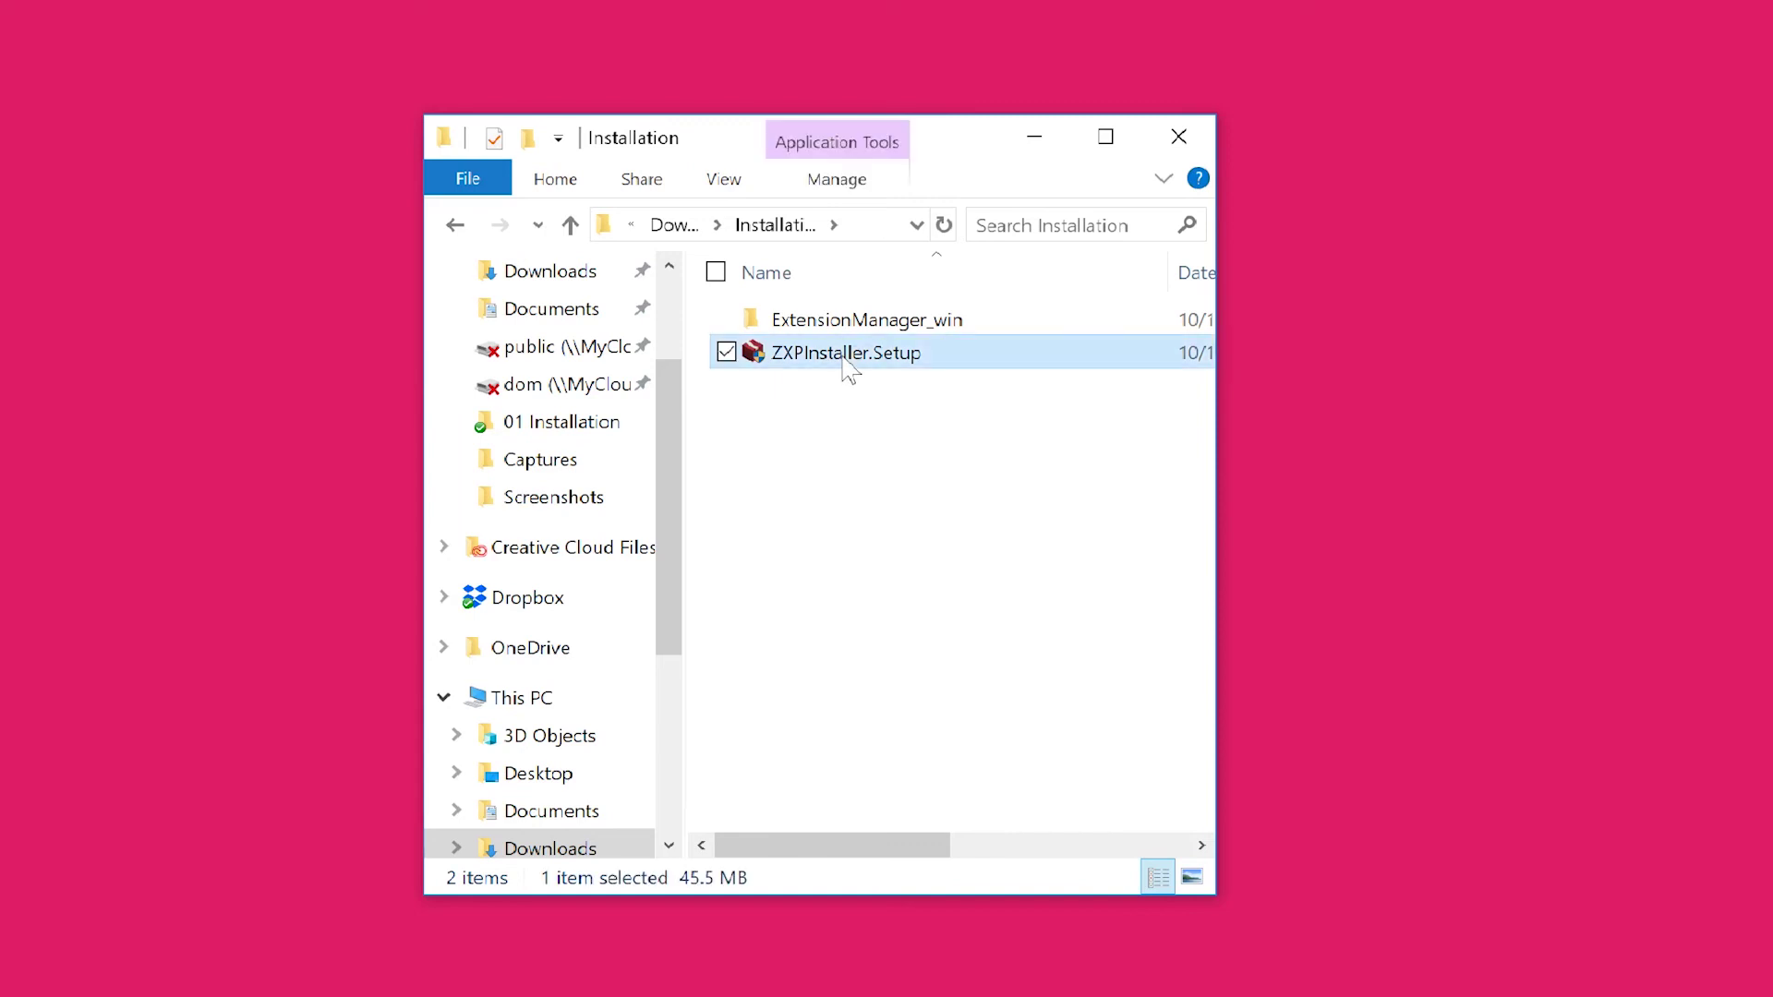
{"action": "double_click", "coordinate": [843, 359]}
{"action": "left_click", "coordinate": [1010, 755]}
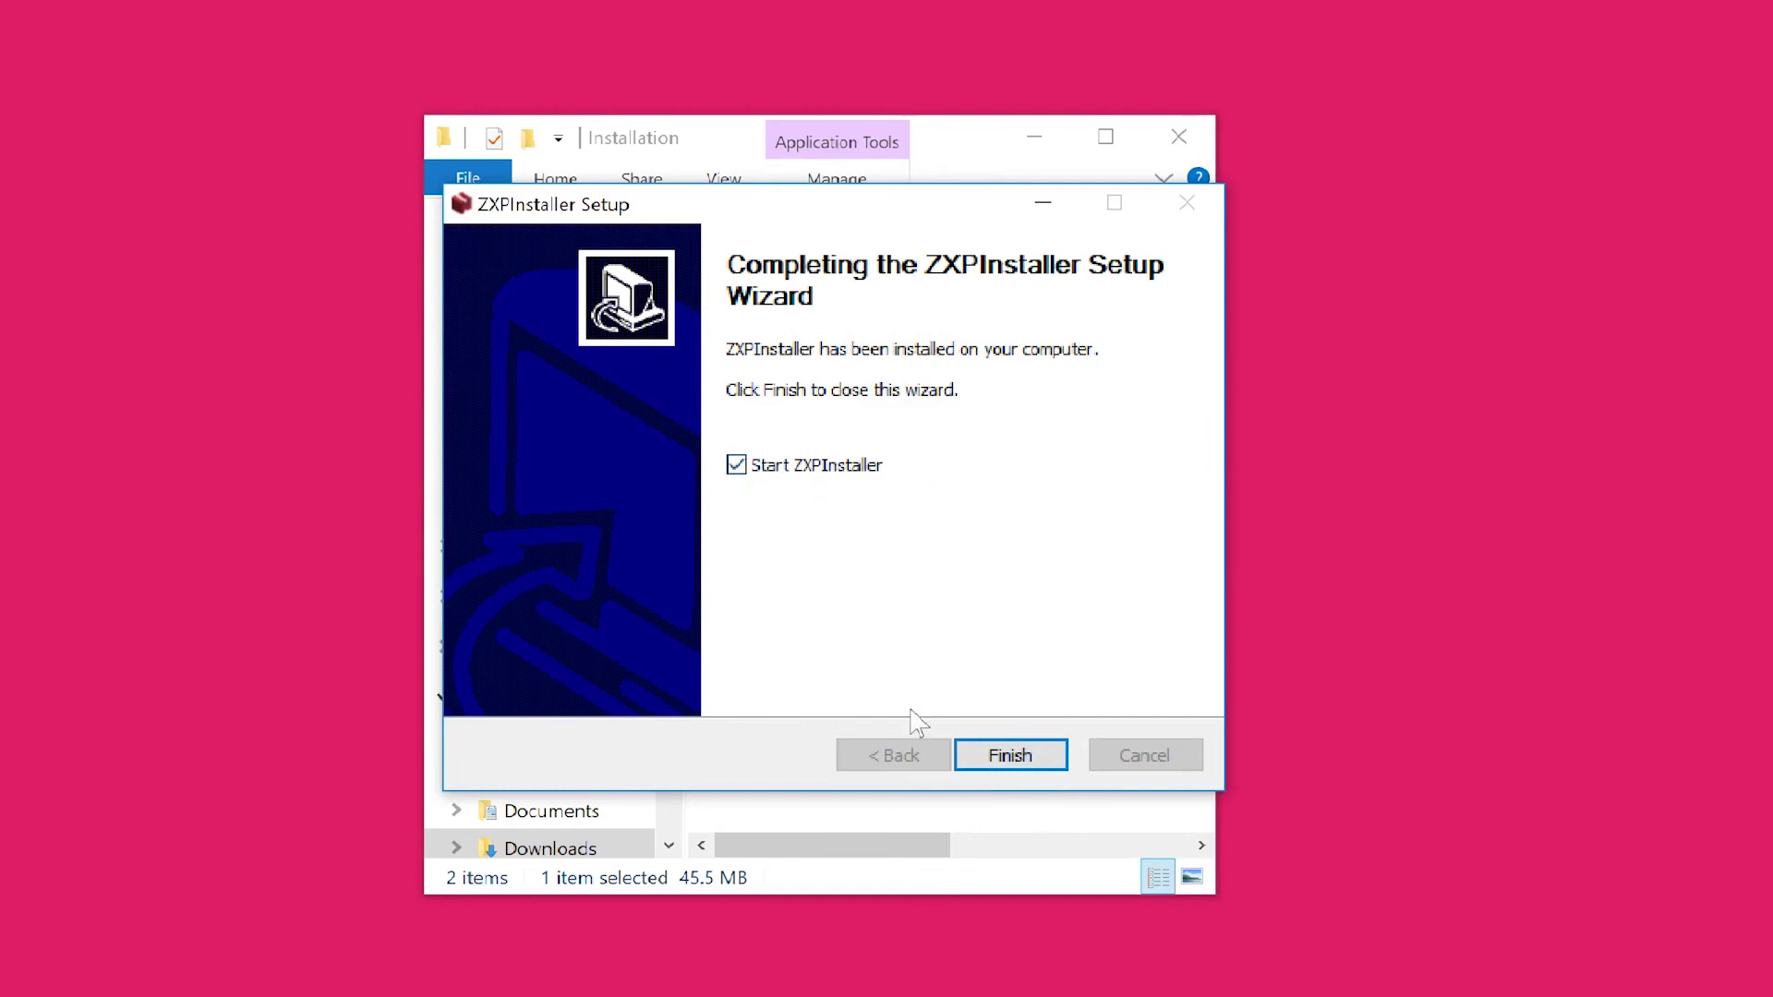
{"action": "left_click", "coordinate": [1002, 758]}
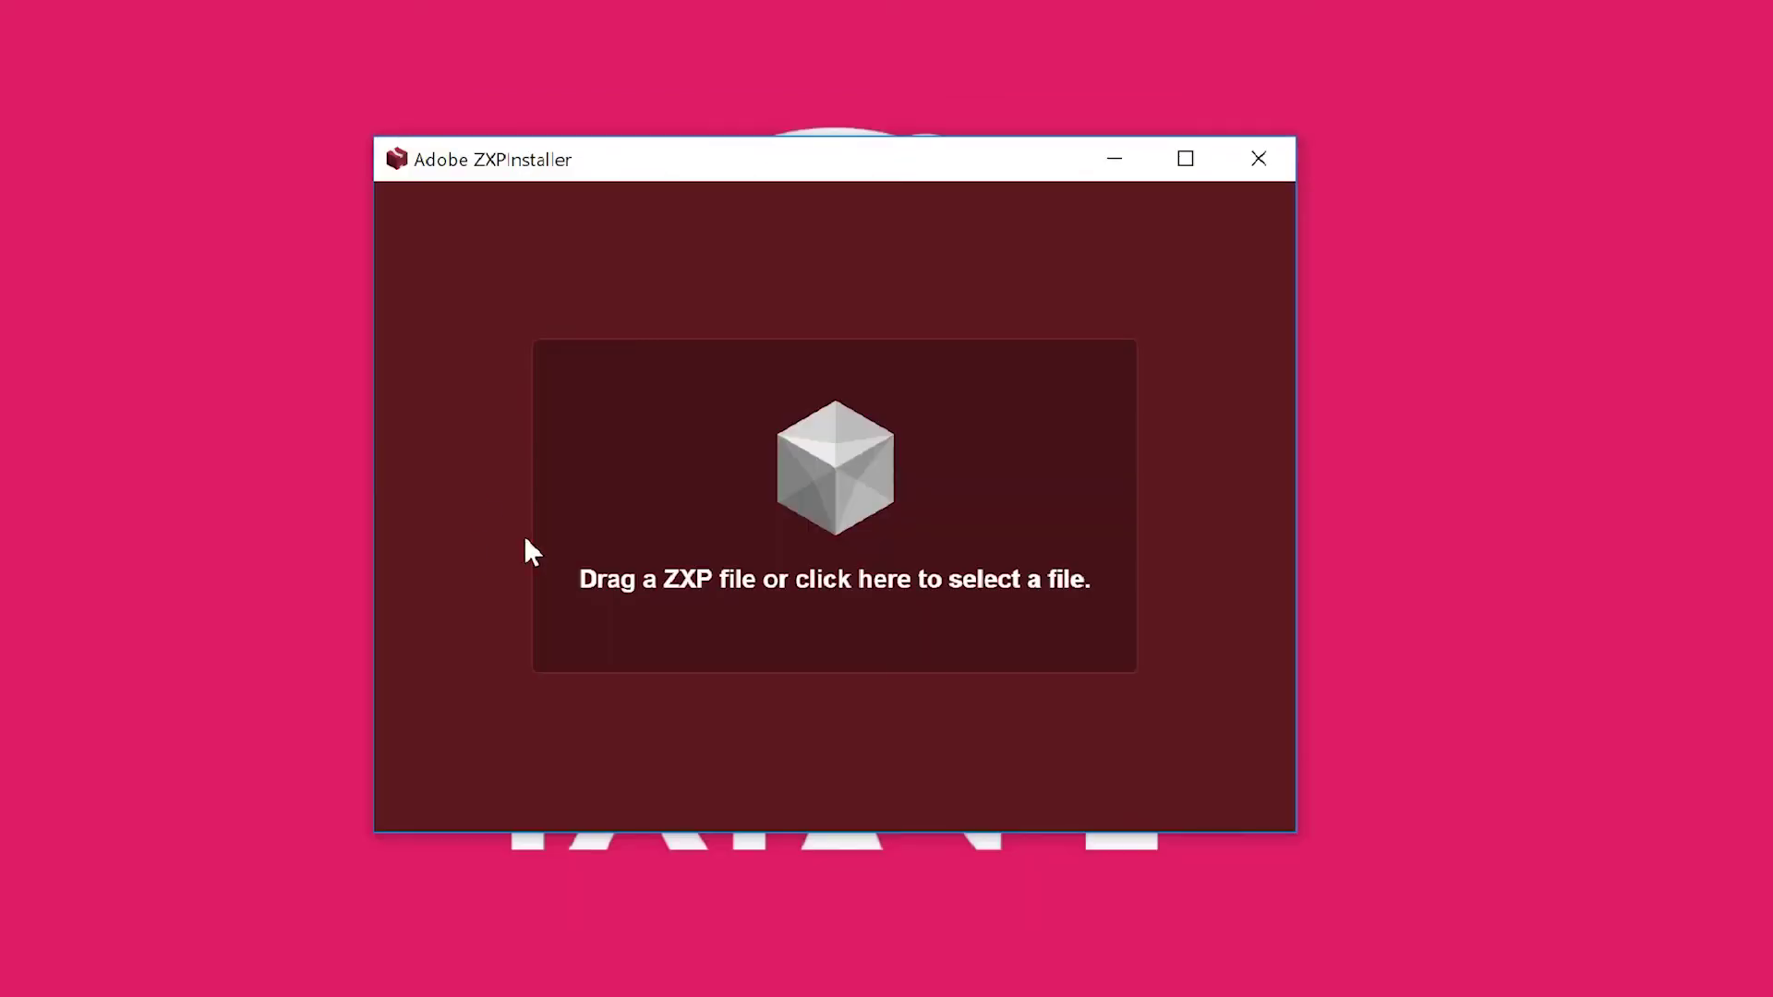
- Choose FX-Panel.zxp from Downloads > FX-Panel in ZXPInstaller to install it
{"action": "left_click", "coordinate": [839, 462]}
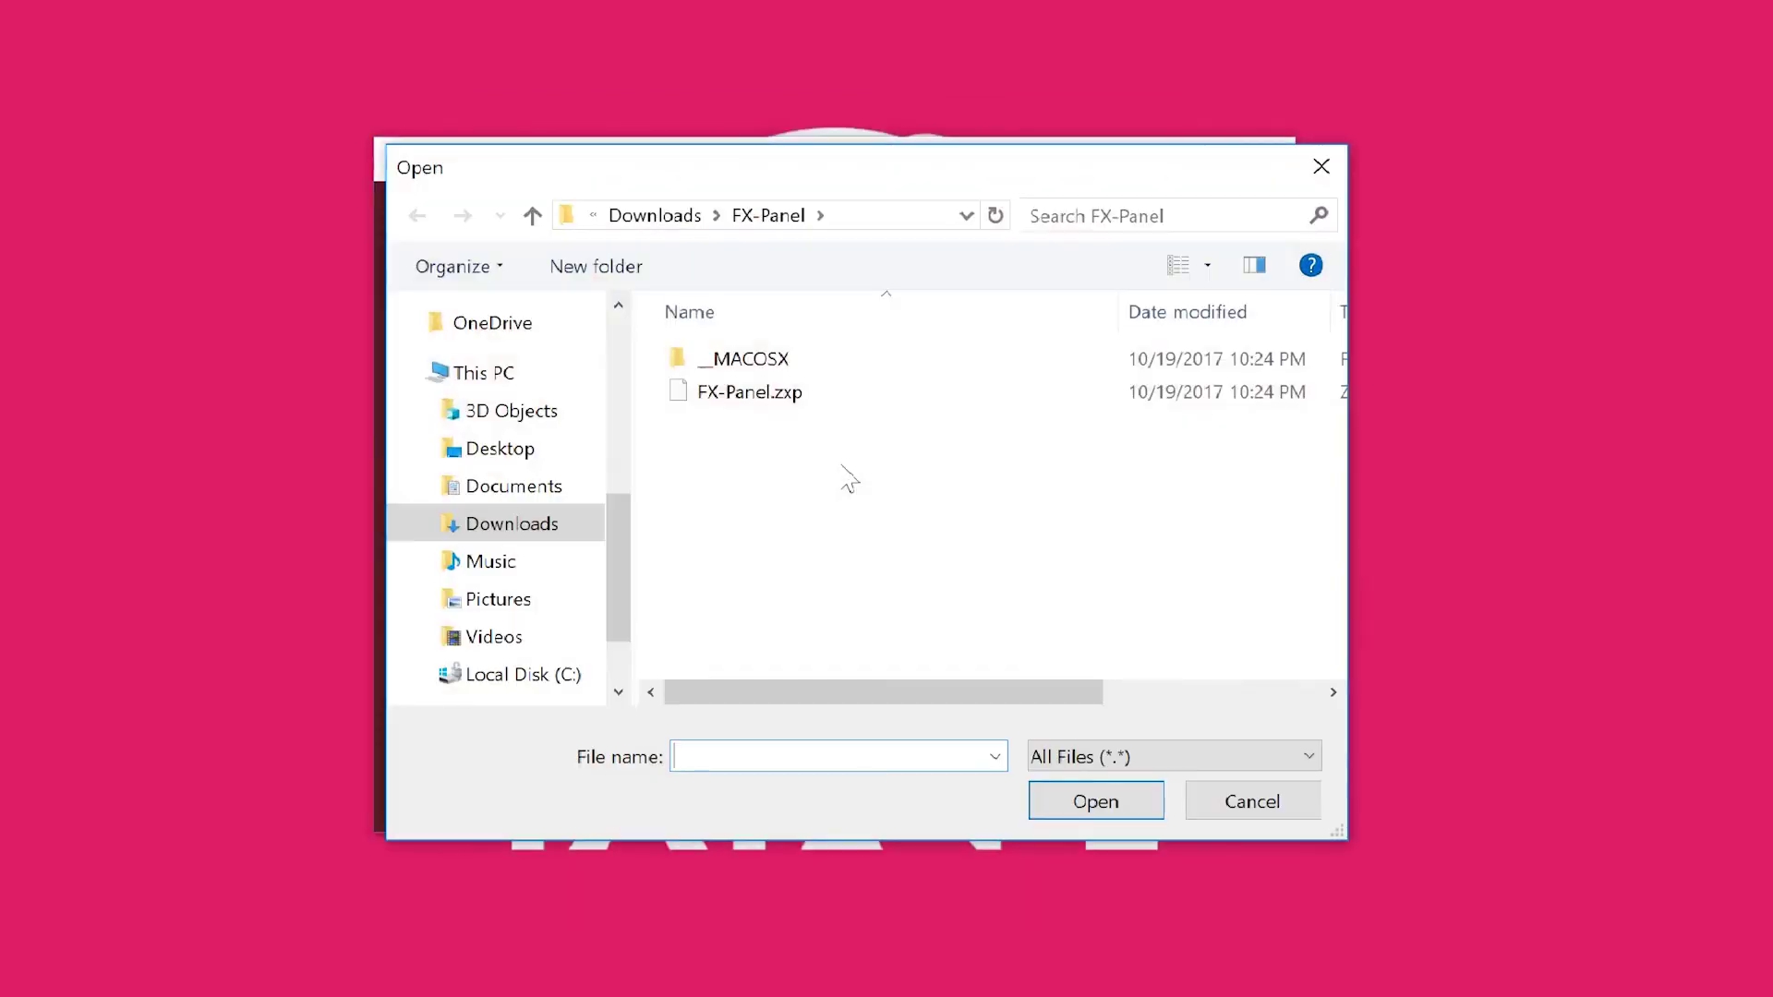
{"action": "left_click", "coordinate": [702, 406]}
{"action": "left_click", "coordinate": [1099, 803]}
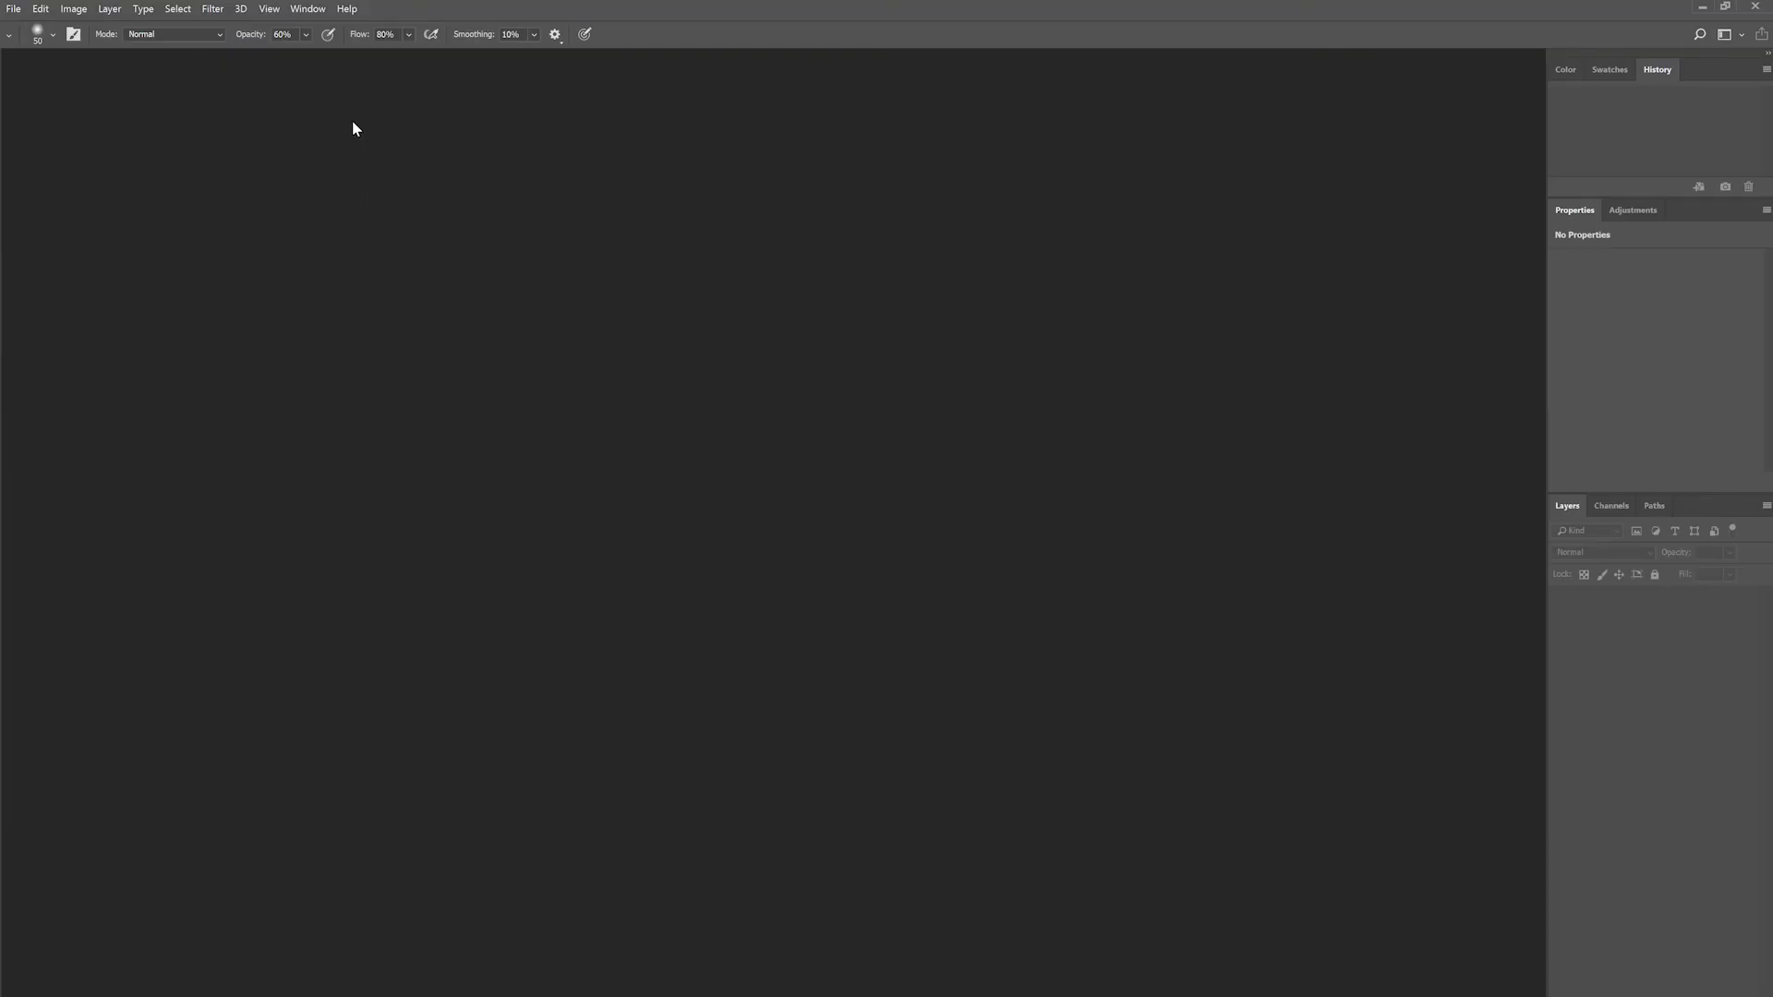
- Open the FX-Panel panel via Window > Extensions > FX-Panel
{"action": "left_click", "coordinate": [307, 8]}
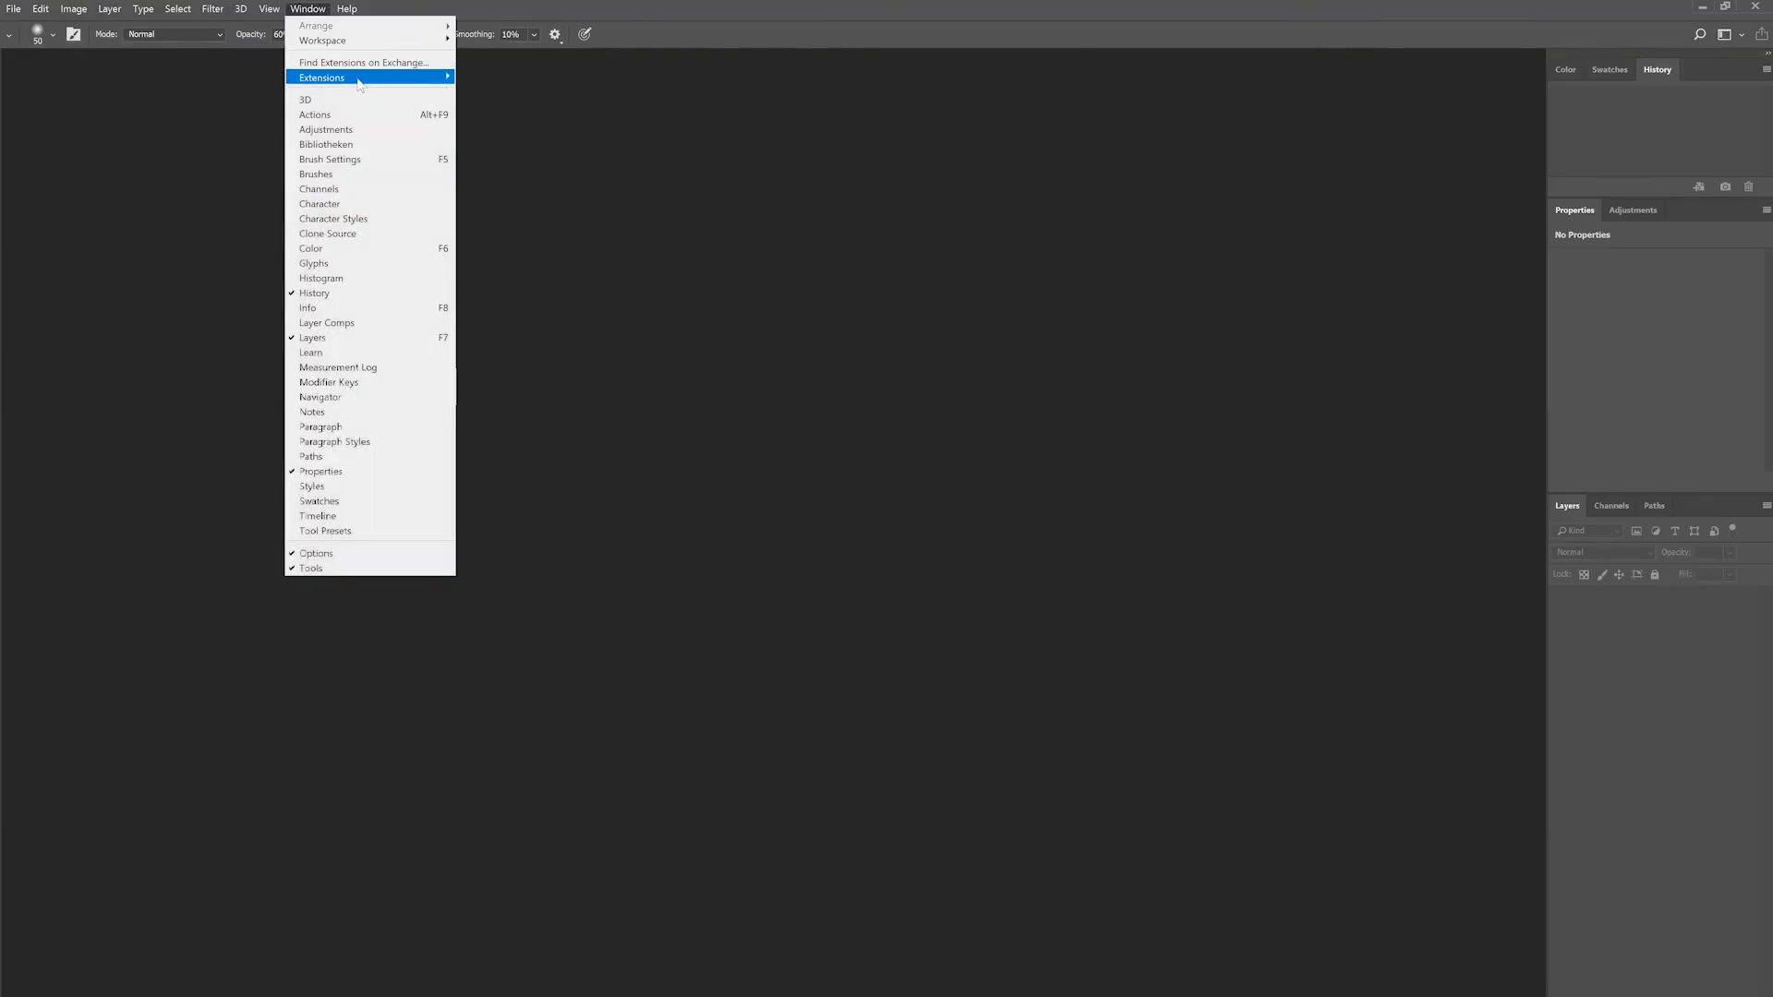
{"action": "mouse_move", "coordinate": [359, 83]}
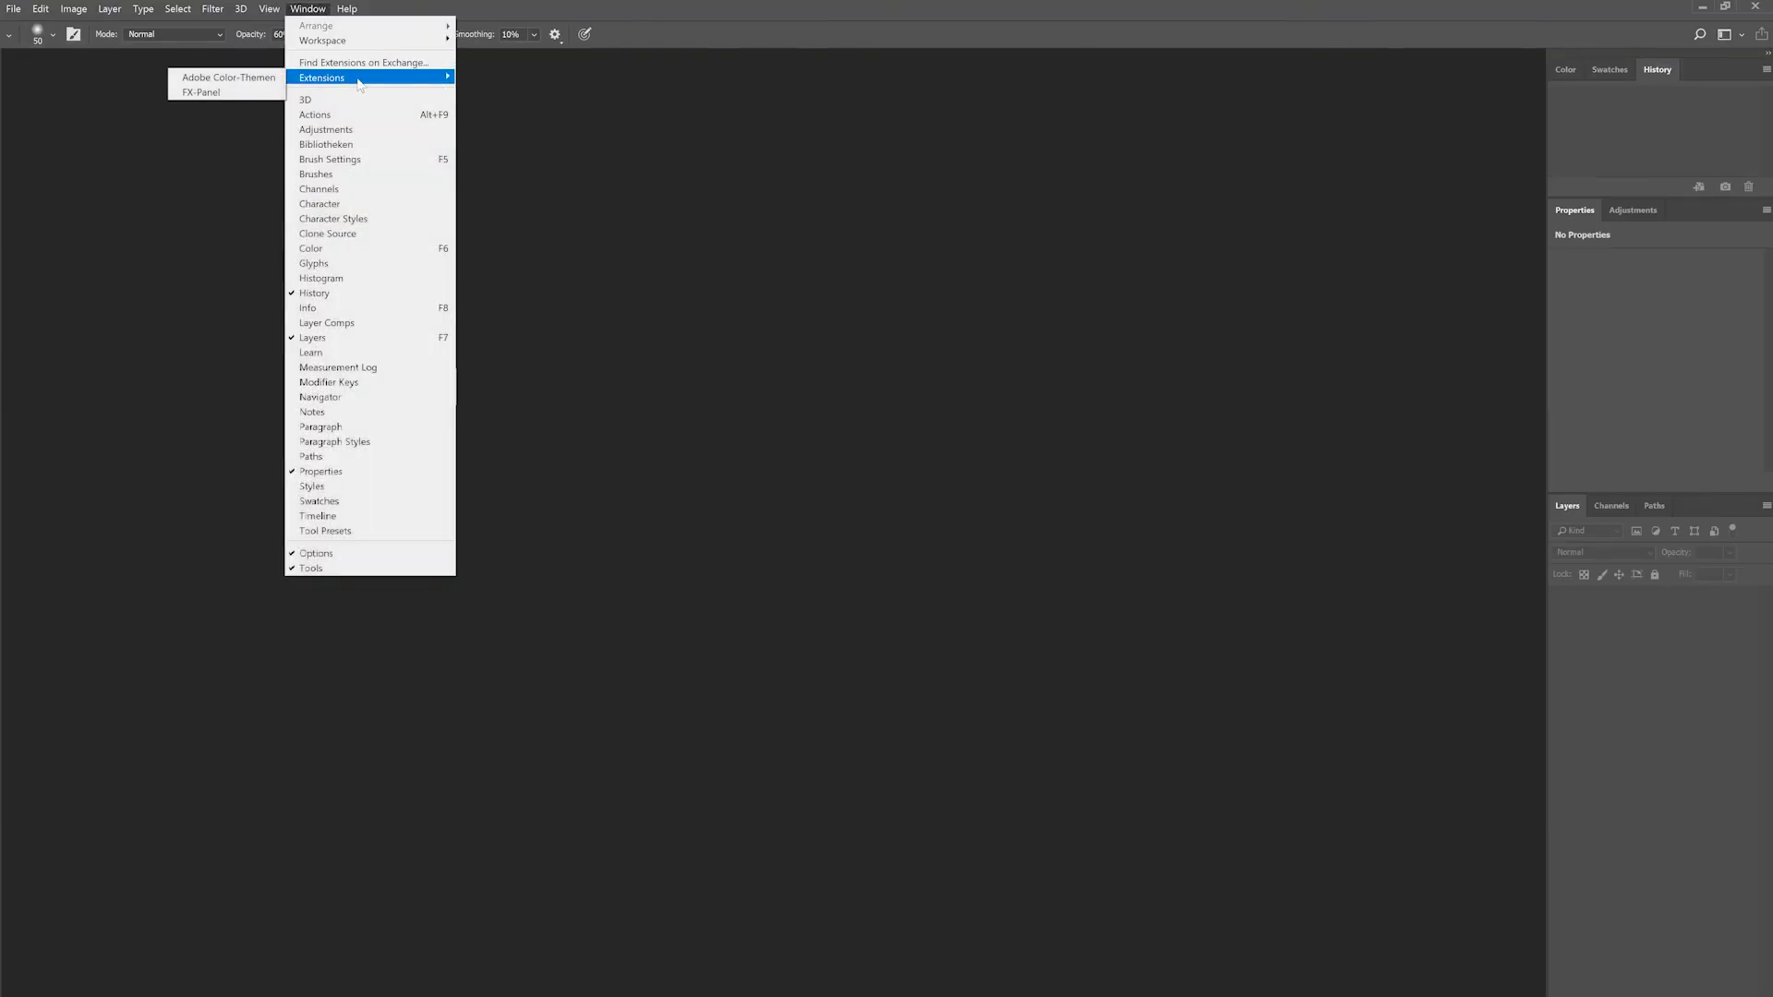
{"action": "left_click", "coordinate": [229, 93]}
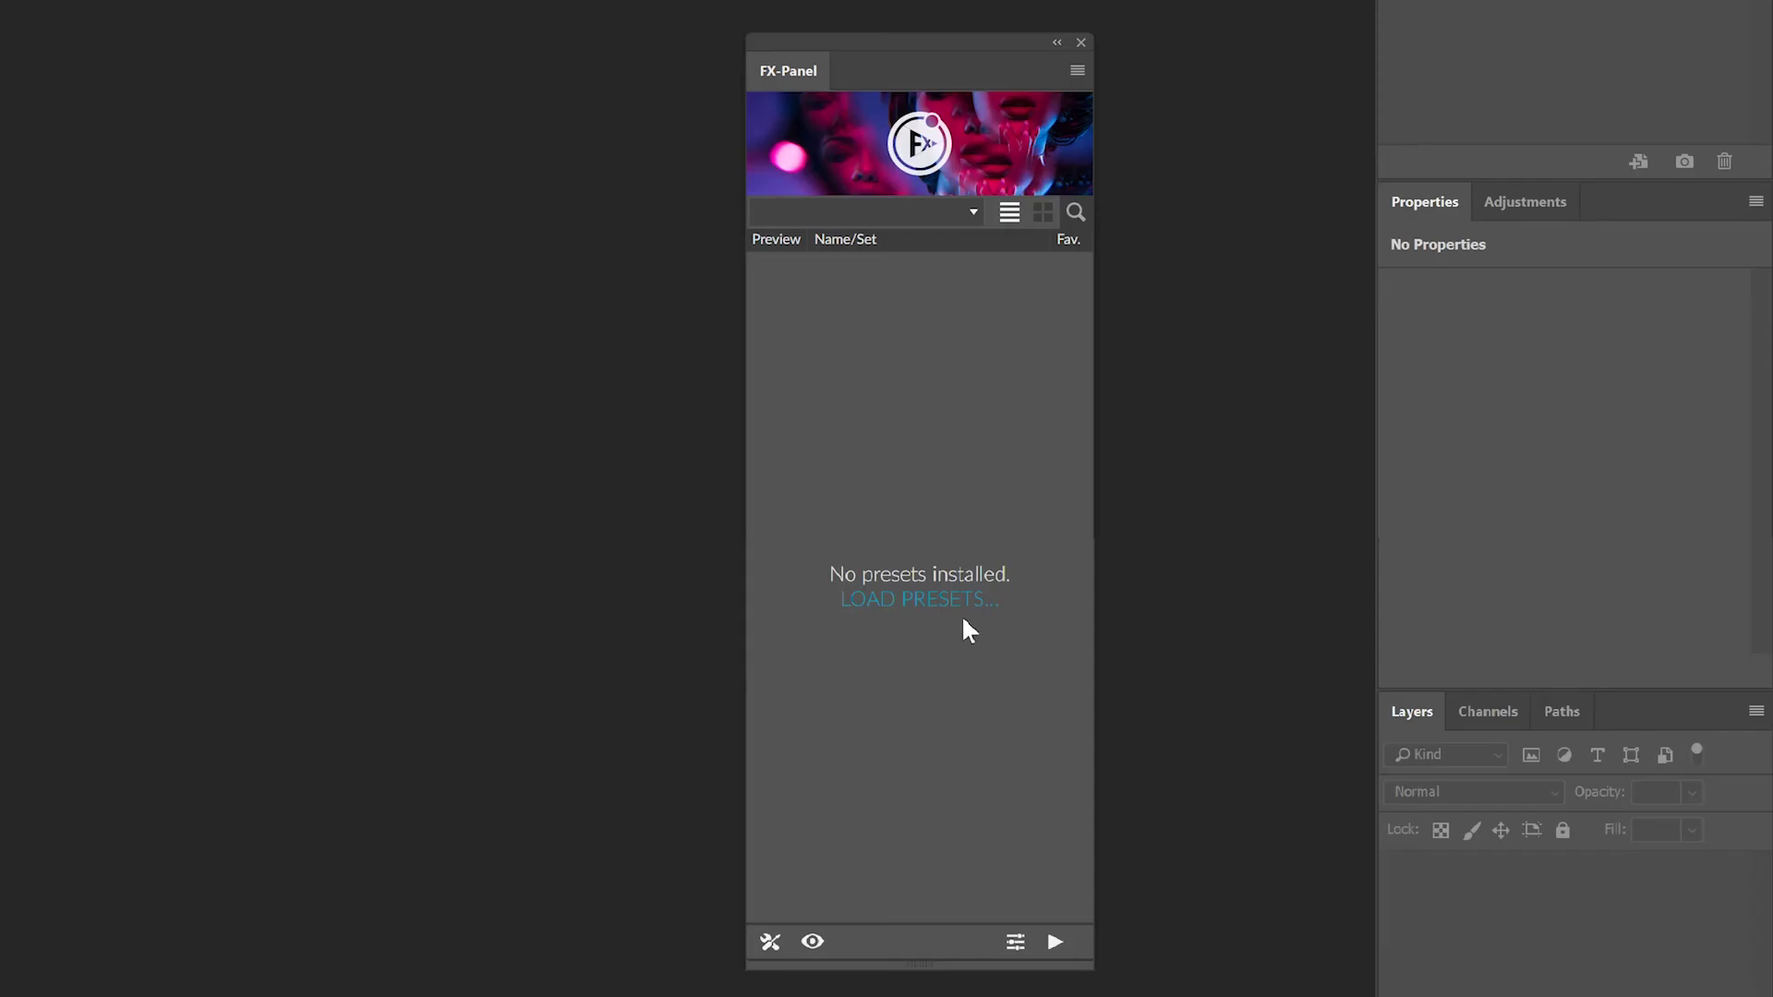
- Load FX-Ray Essentials.fxp from Downloads > FX-RayEssentials, then return to the 10-preset list
{"action": "left_click", "coordinate": [938, 600]}
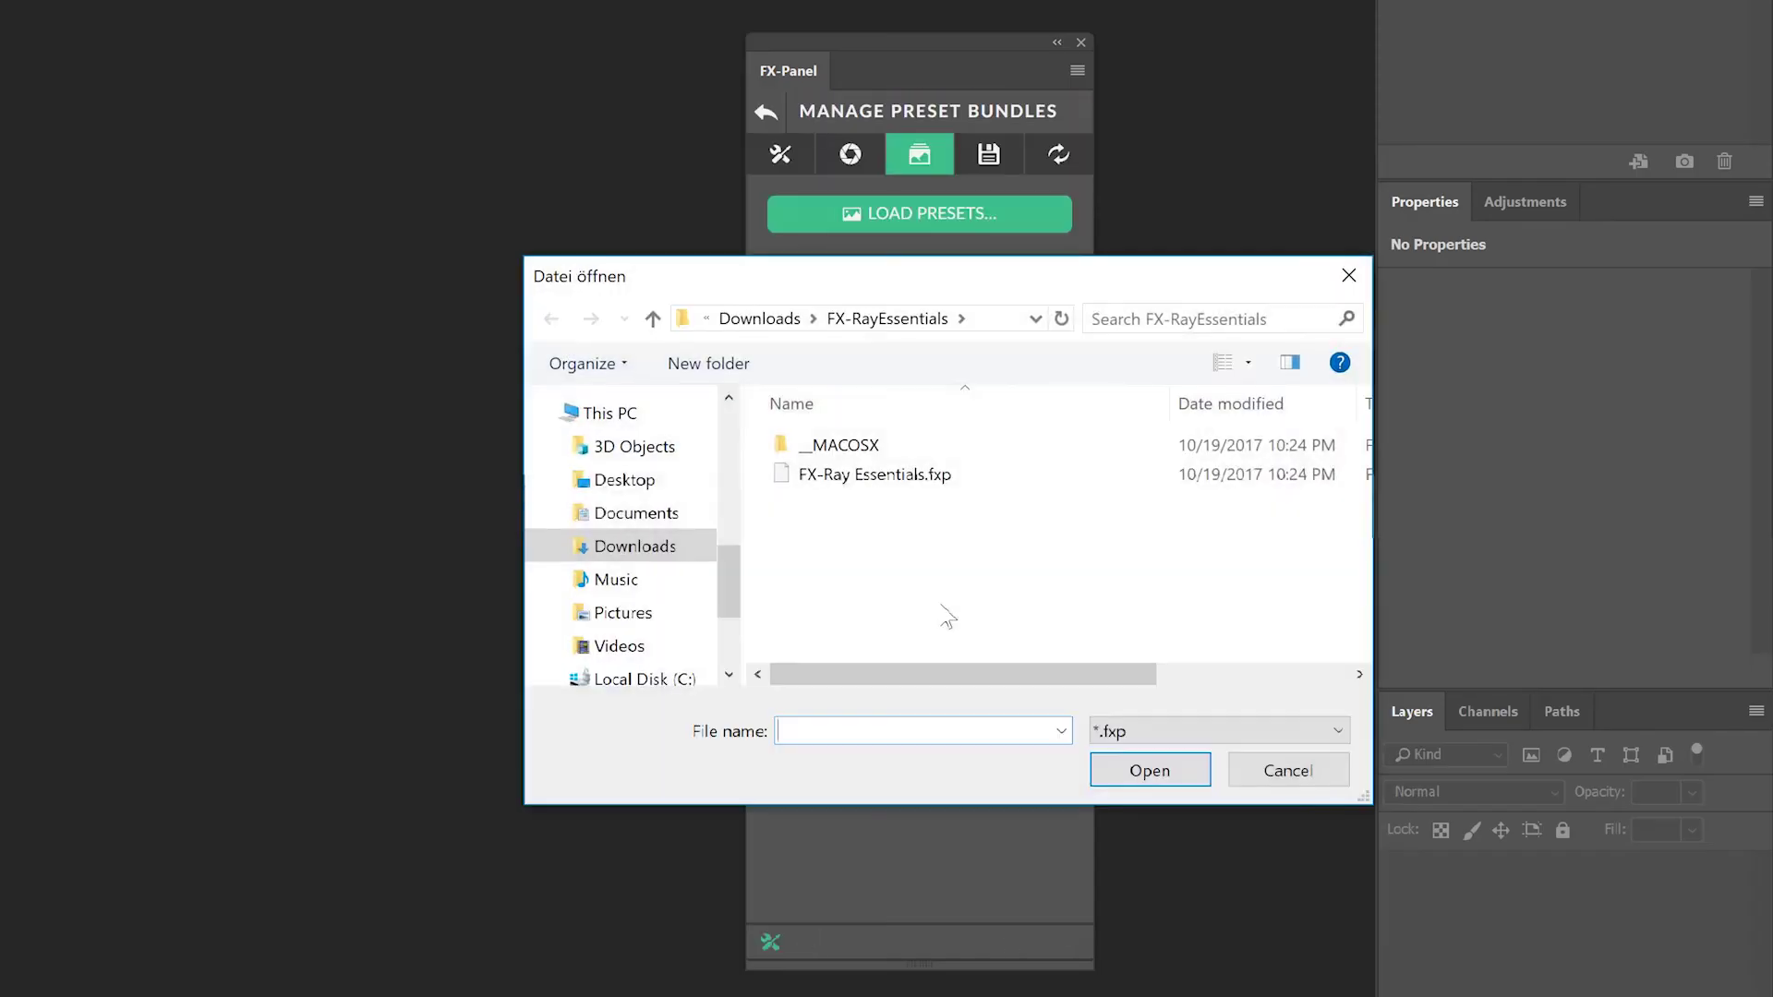
{"action": "left_click", "coordinate": [654, 548]}
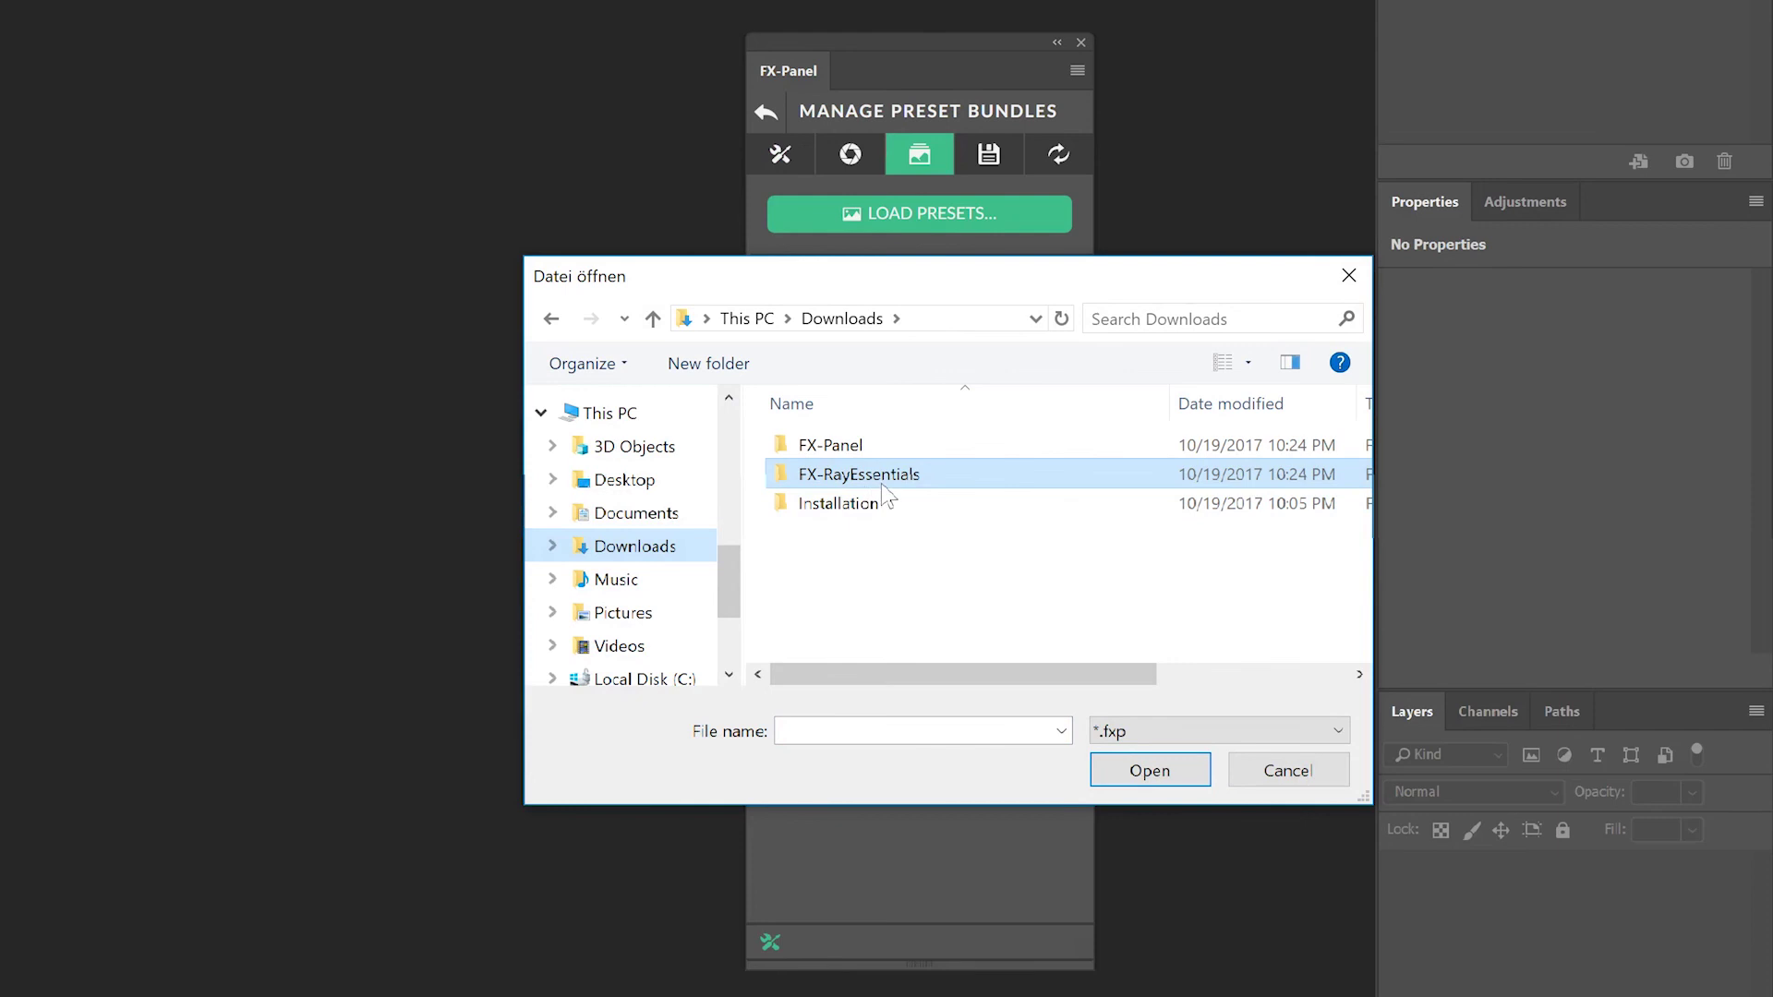
{"action": "double_click", "coordinate": [882, 479]}
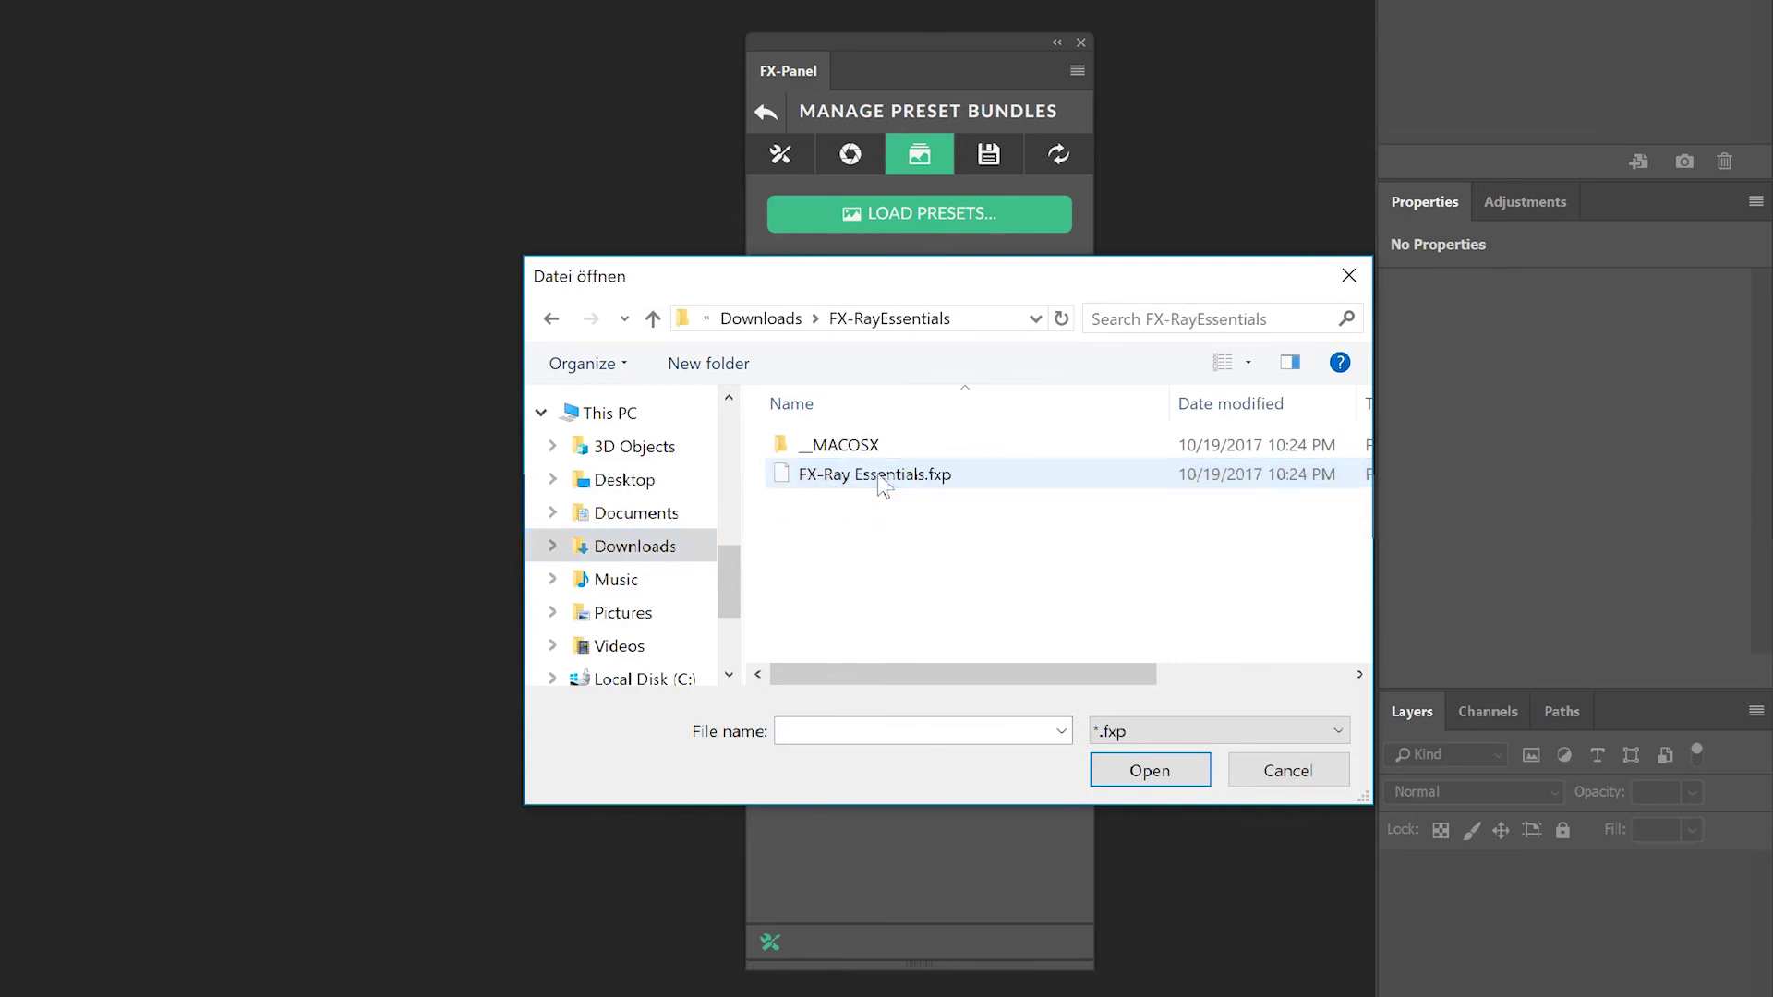
{"action": "left_click", "coordinate": [909, 479]}
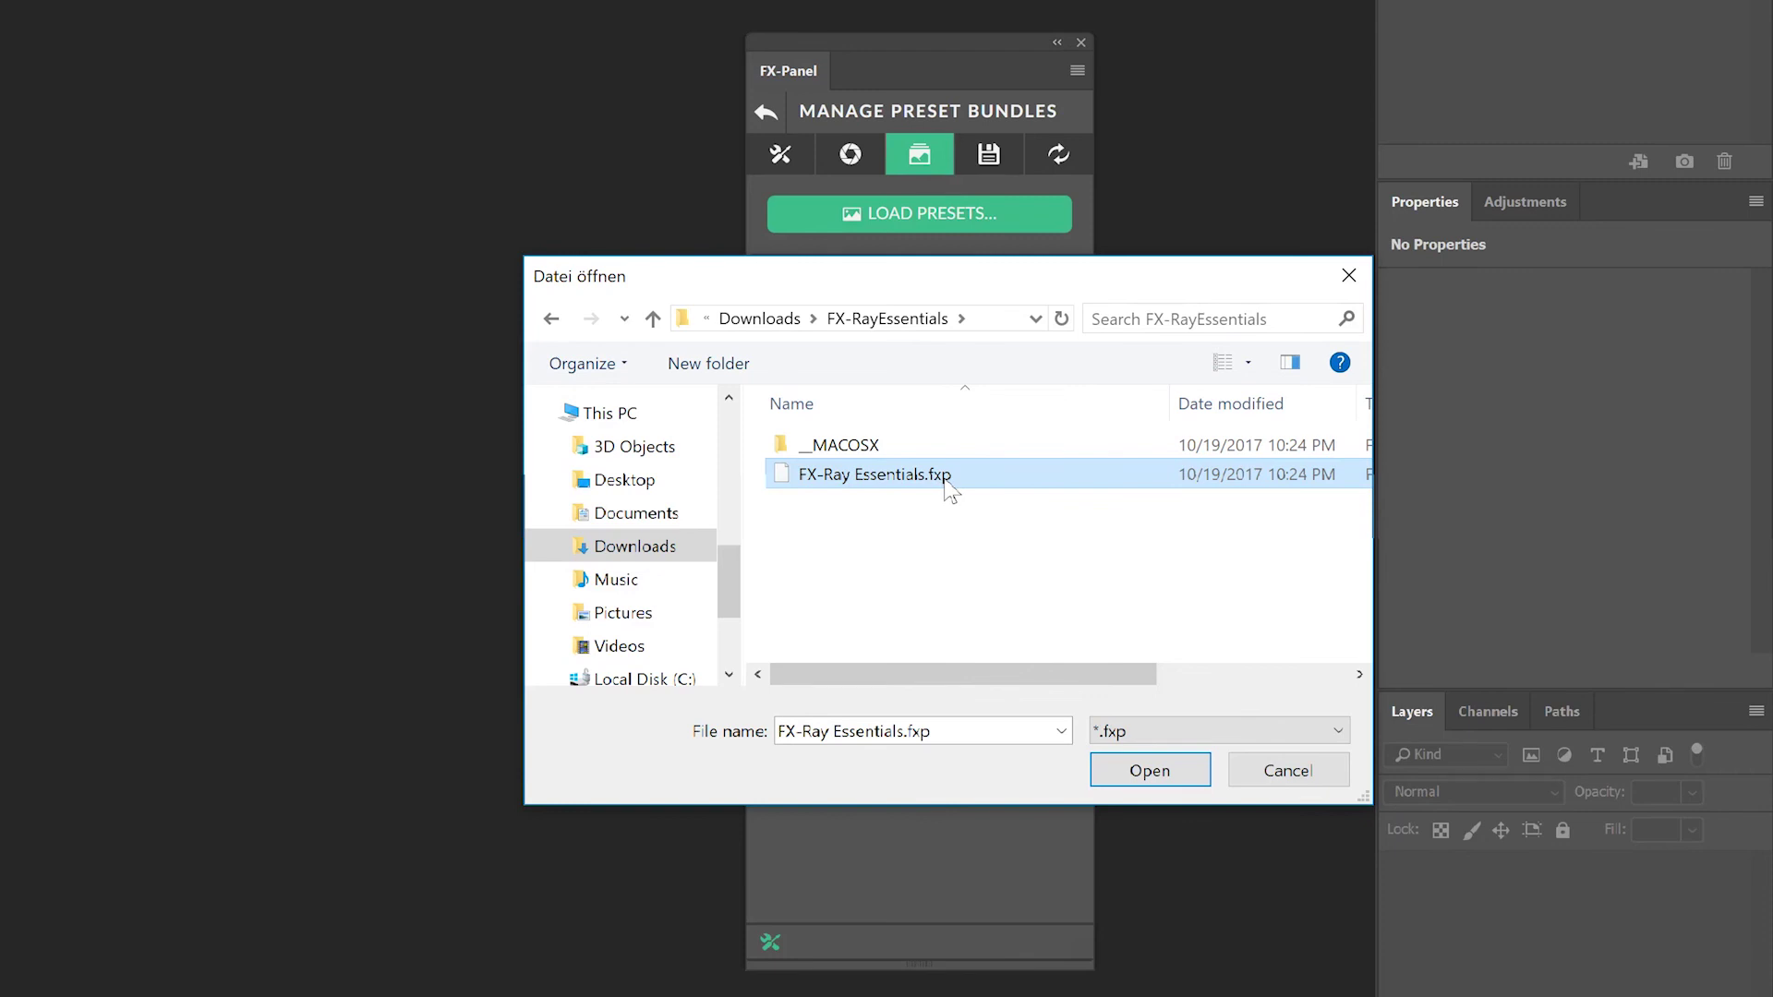
{"action": "left_click", "coordinate": [1141, 765]}
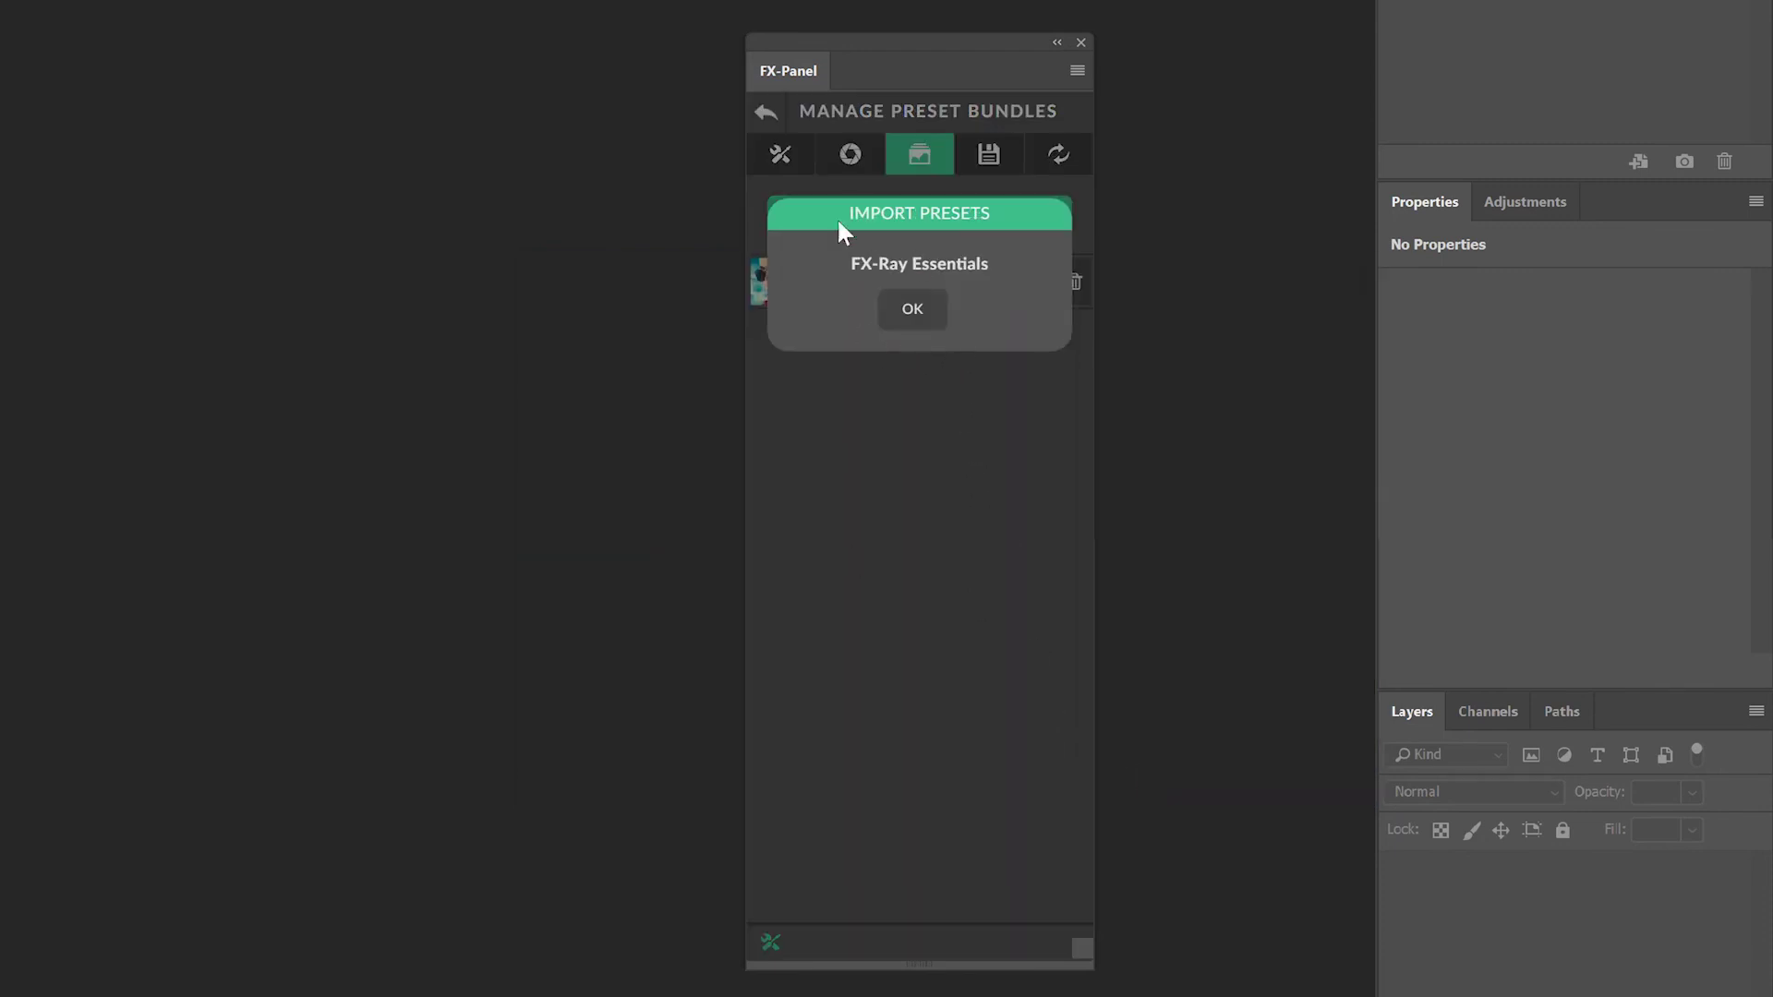
{"action": "left_click", "coordinate": [912, 308]}
{"action": "left_click", "coordinate": [767, 112]}
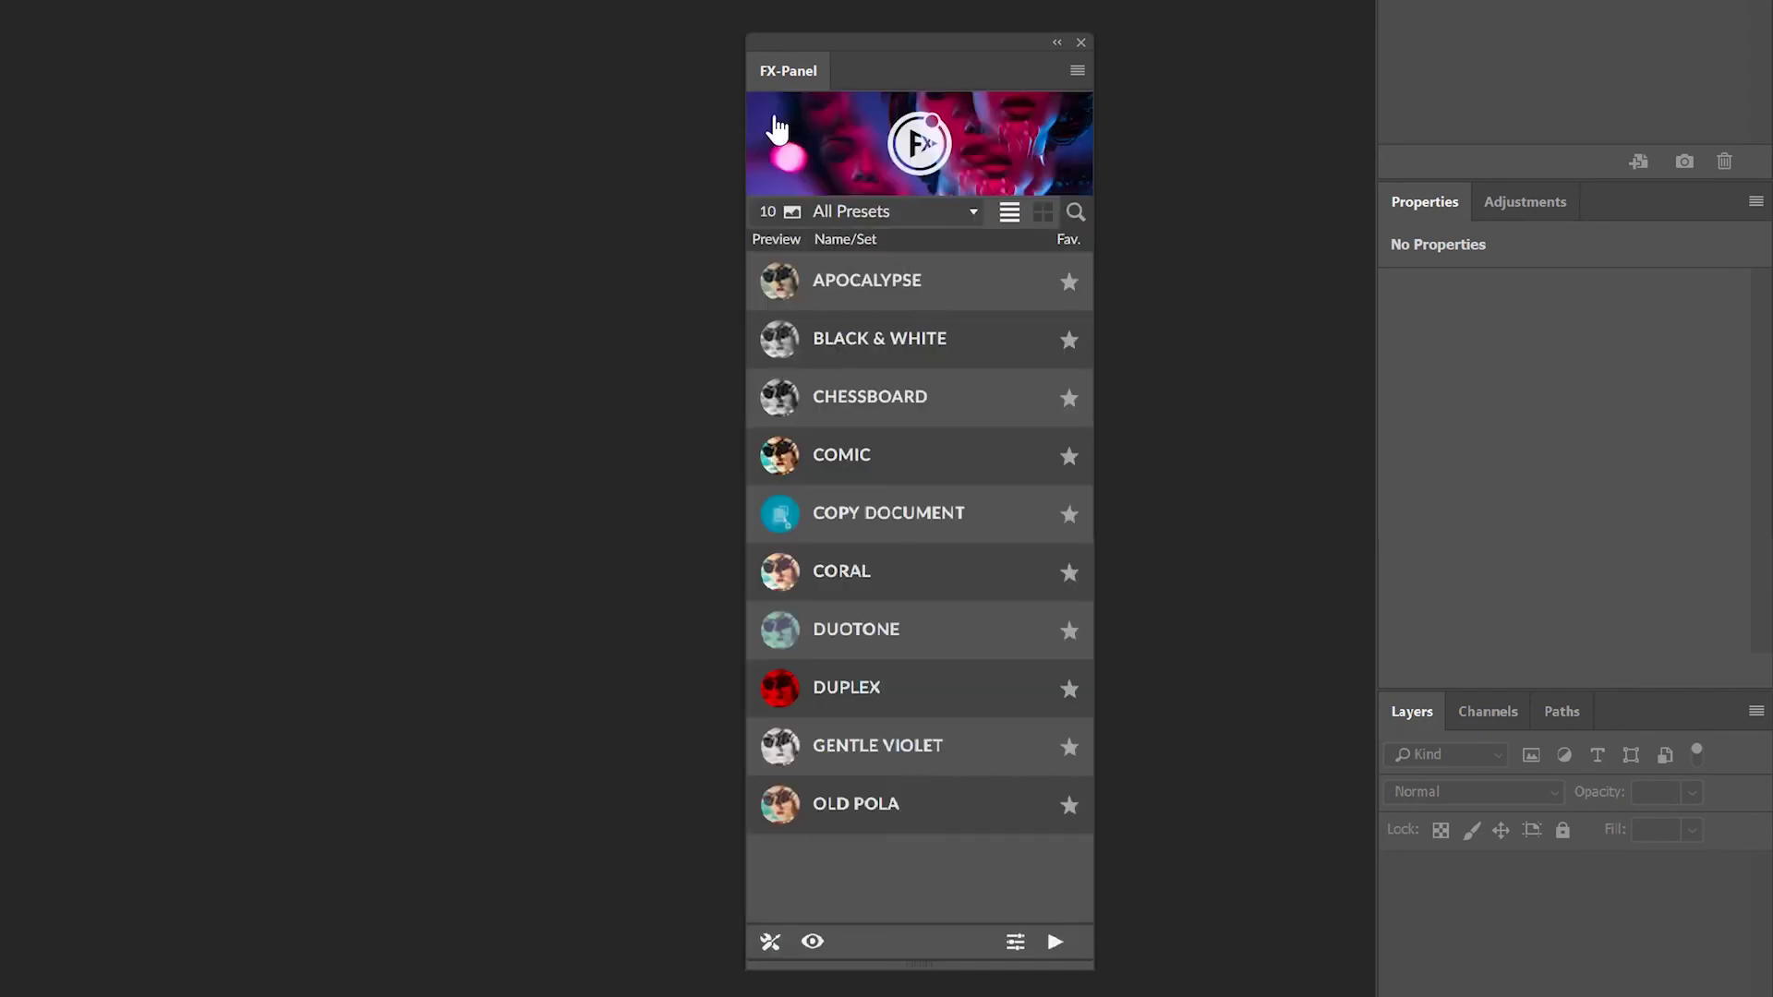